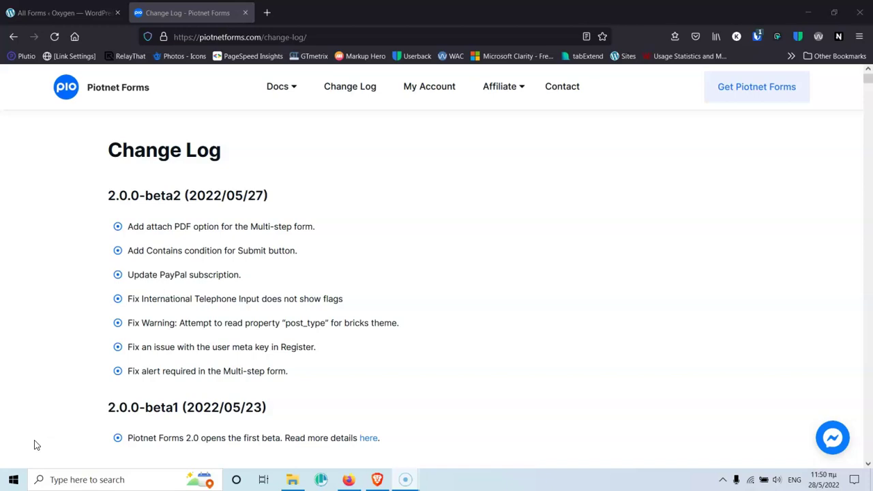
# - Open the Piotnet Forms Version 2 documentation and look through its Getting Started, Basic Features and Advanced Features topics
pyautogui.moveTo(295, 90)
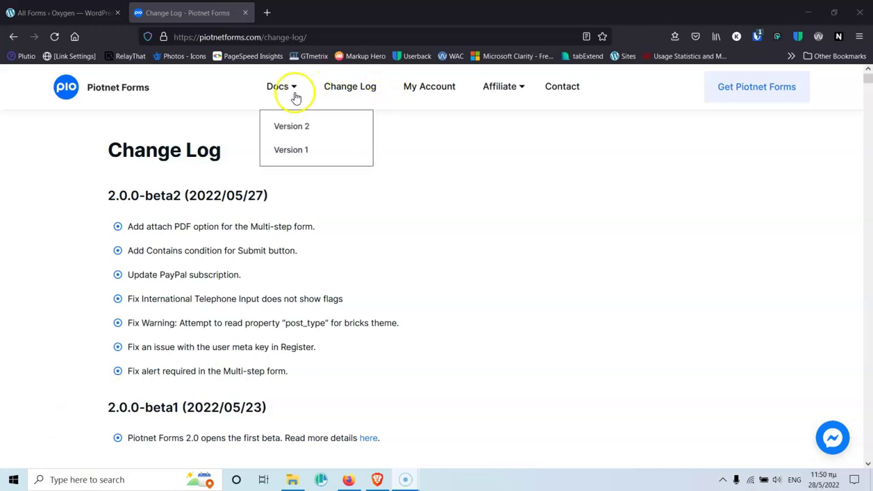
pyautogui.click(296, 130)
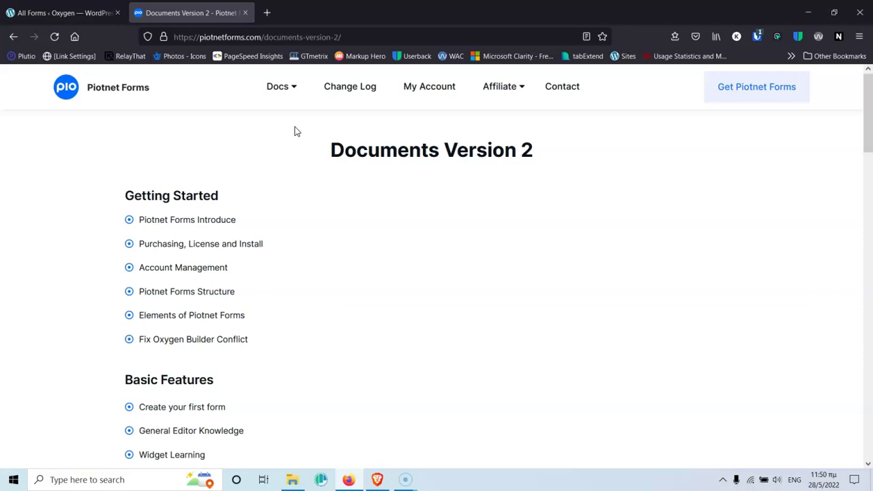
pyautogui.scroll(-7, 297, 131)
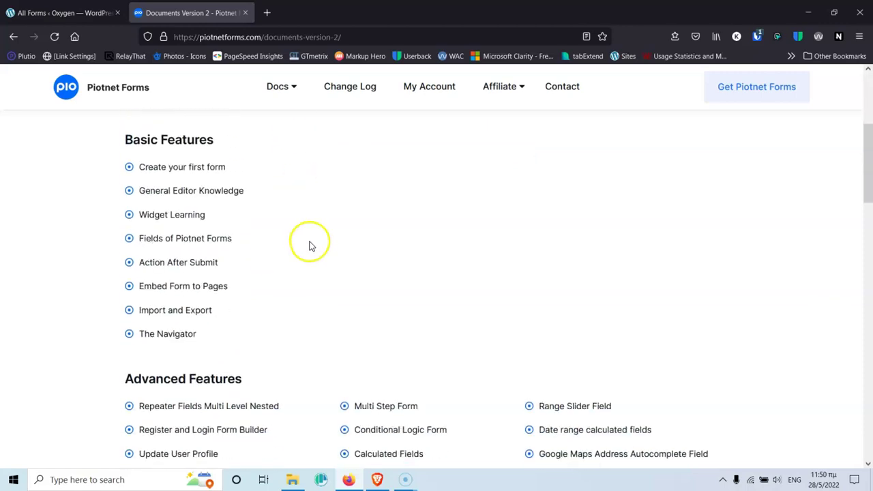
pyautogui.scroll(-1, 309, 246)
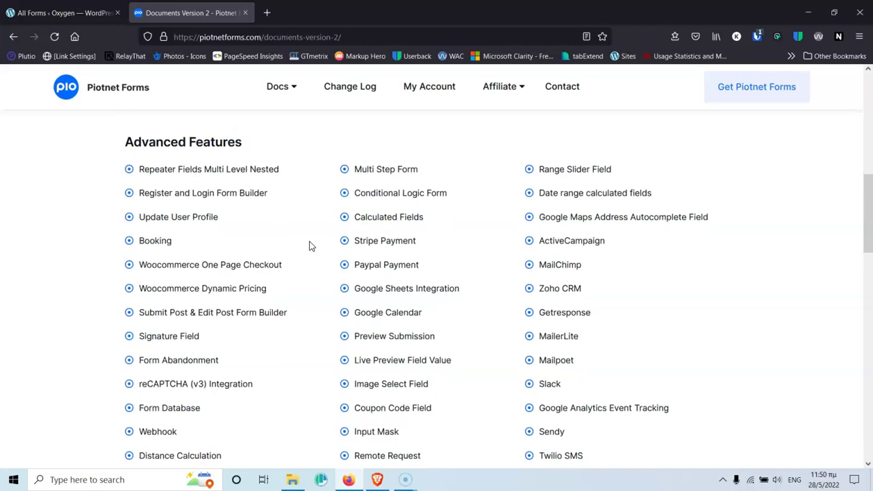
pyautogui.scroll(10, 310, 242)
pyautogui.click(317, 231)
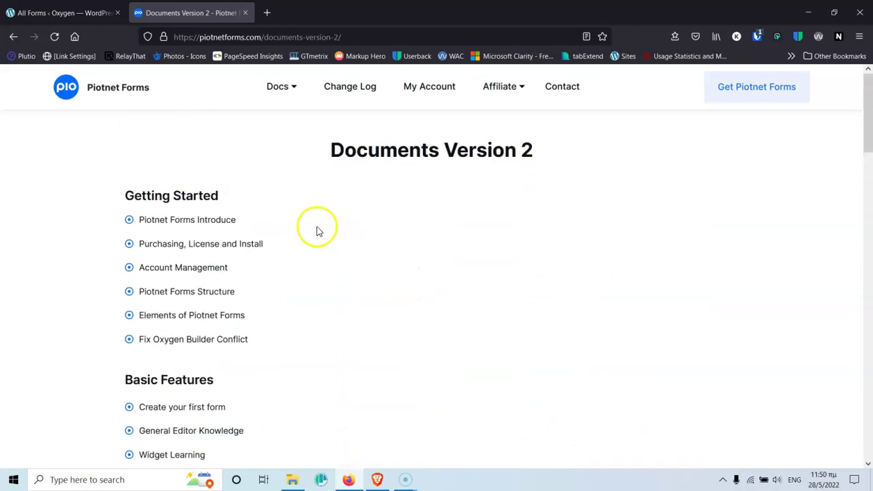
# - Switch to the WordPress admin and open the Piotnet Forms settings in a separate browser tab
pyautogui.click(88, 8)
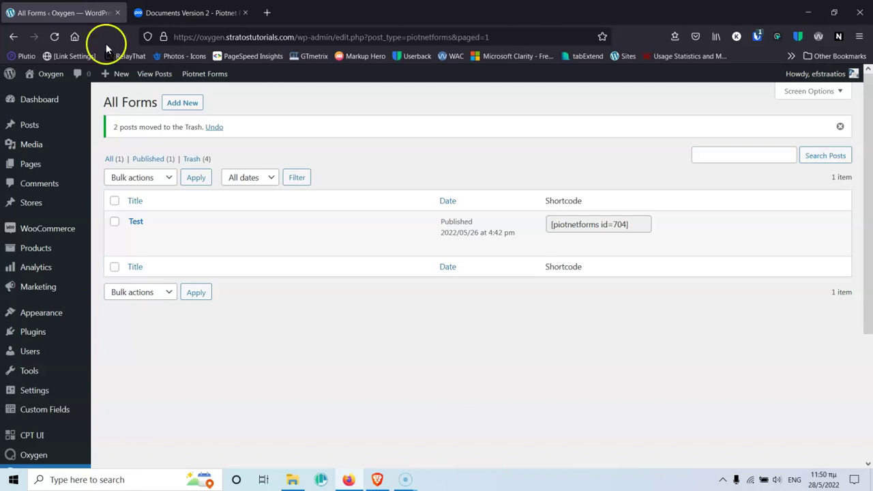
pyautogui.scroll(-3, 193, 259)
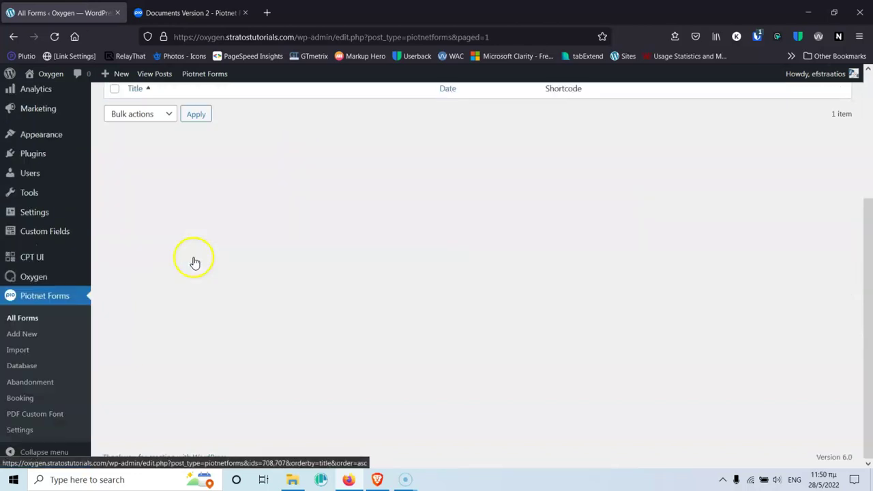
pyautogui.rightClick(17, 428)
pyautogui.click(75, 149)
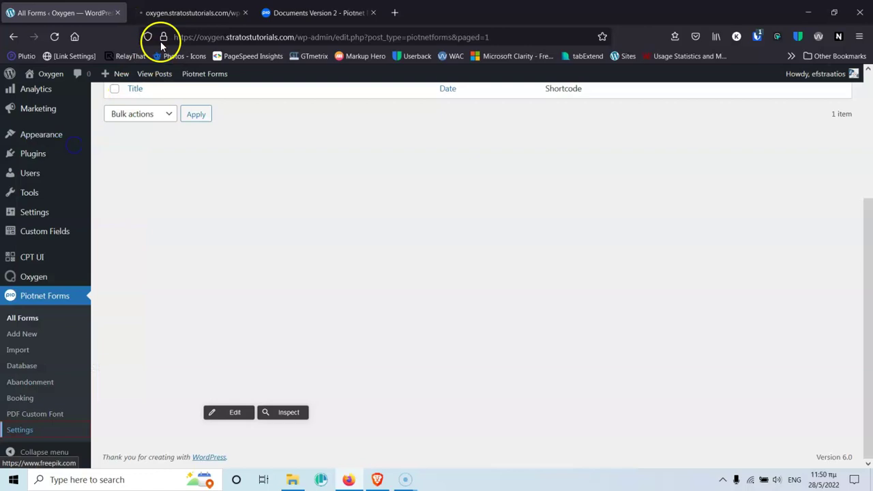
pyautogui.click(175, 13)
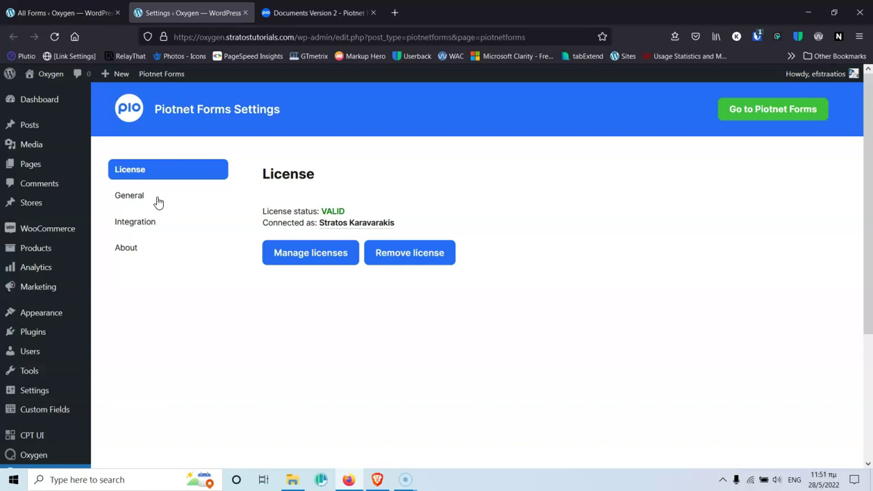
# - Review the General, Integration and About sections of the Piotnet Forms settings
pyautogui.click(157, 203)
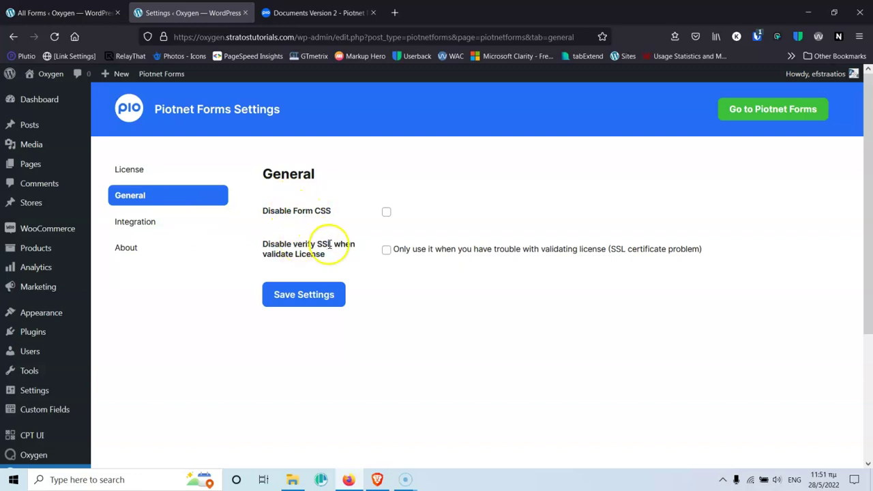
pyautogui.click(159, 233)
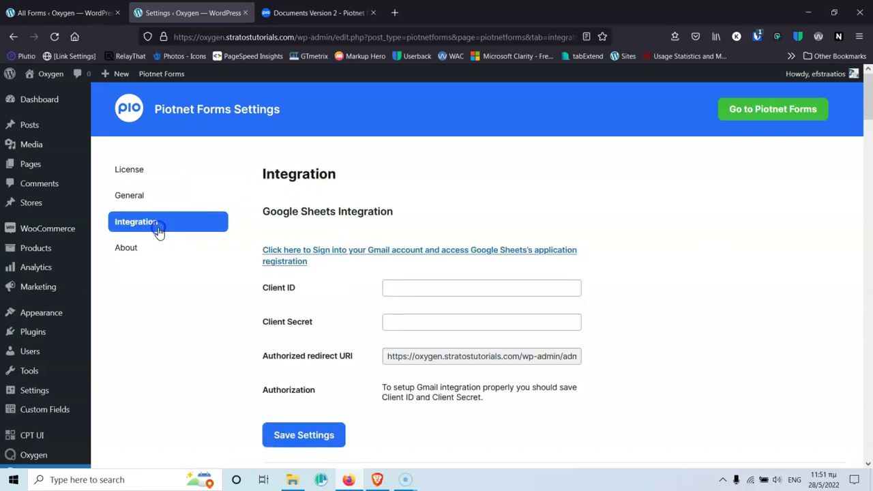
pyautogui.scroll(-20, 314, 311)
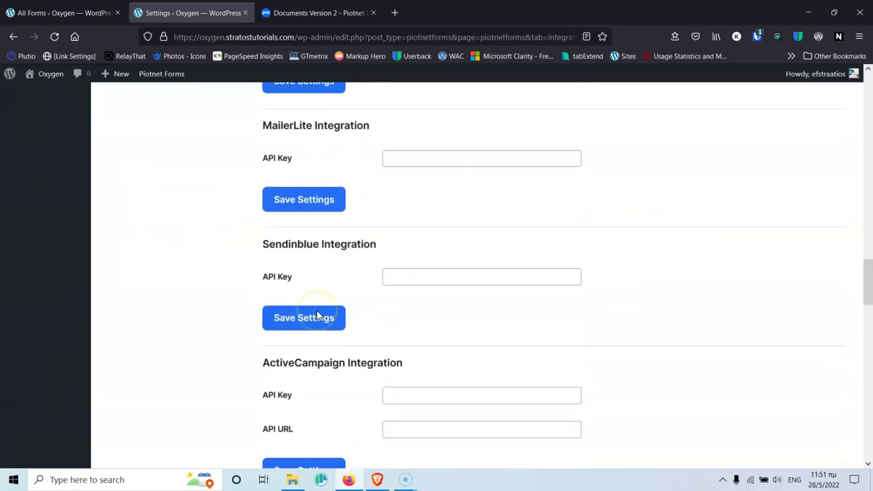
pyautogui.scroll(20, 317, 311)
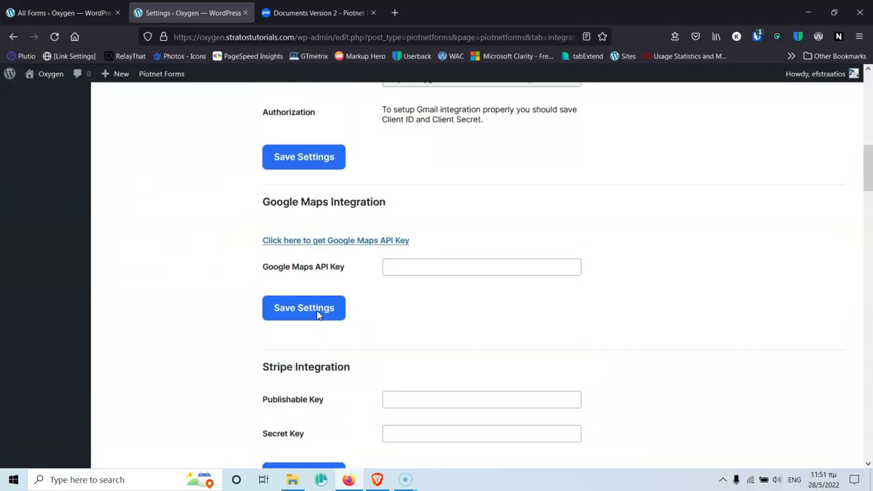
pyautogui.click(133, 249)
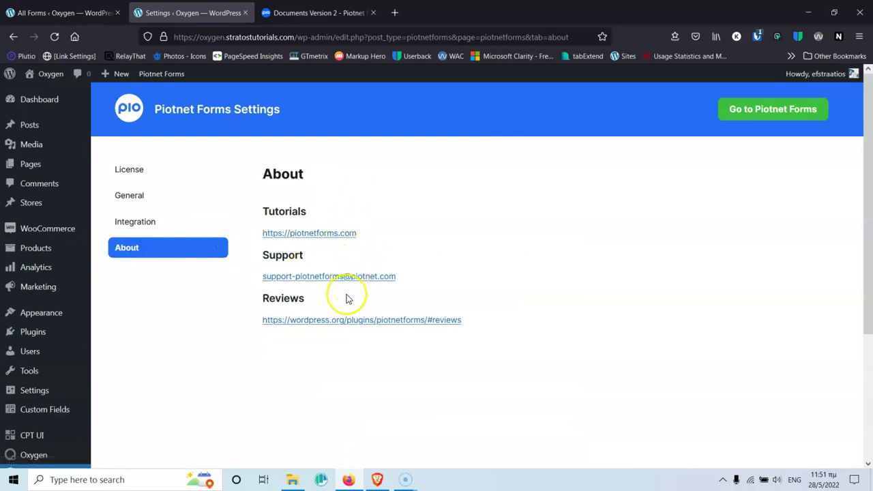
pyautogui.scroll(-5, 232, 392)
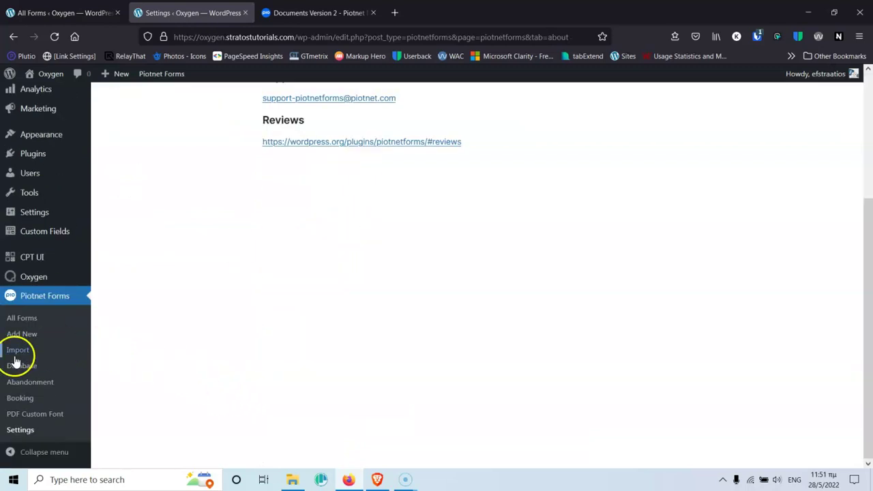
# - Close the settings page, start adding a new form from the All Forms list, and activate the form name field
pyautogui.click(245, 12)
pyautogui.scroll(5, 199, 362)
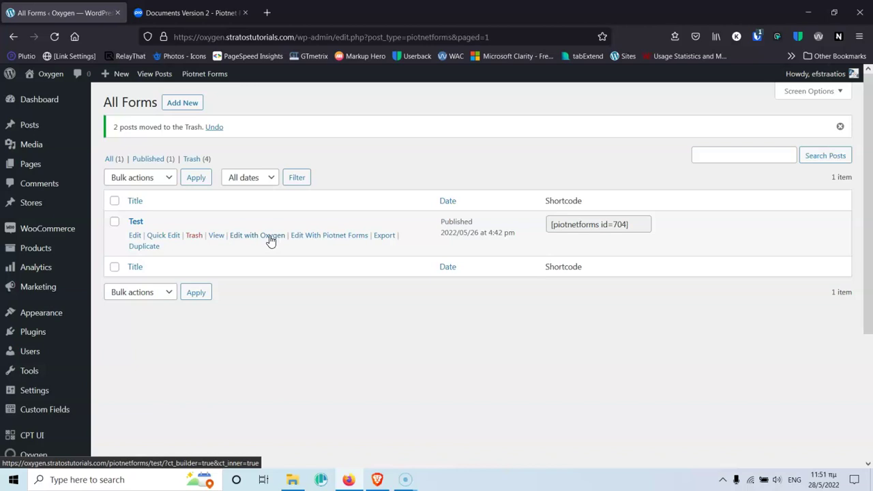
pyautogui.click(213, 237)
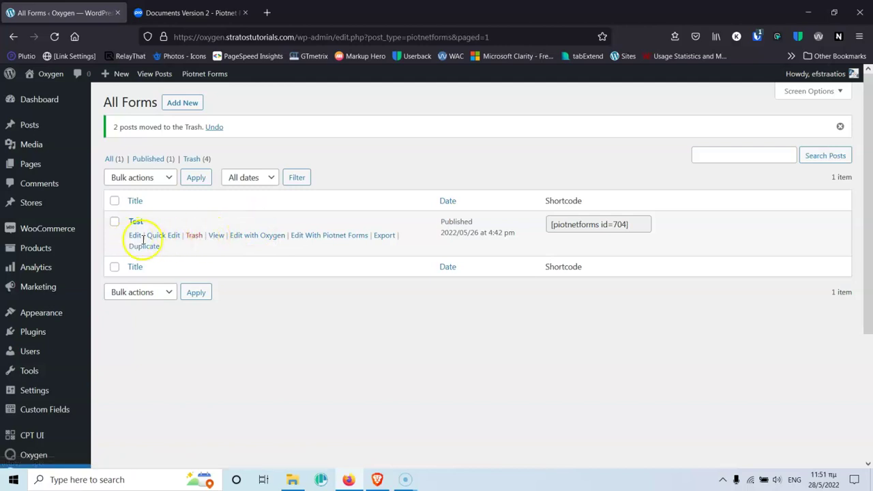
pyautogui.click(186, 106)
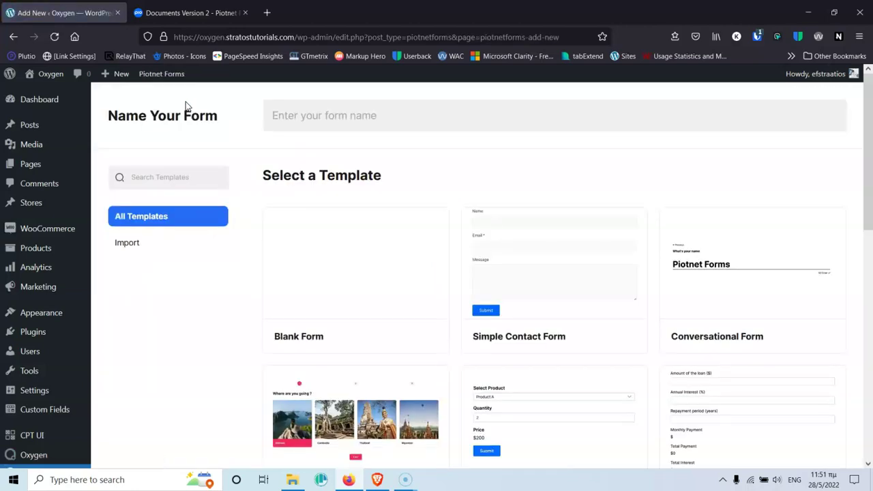
pyautogui.click(232, 128)
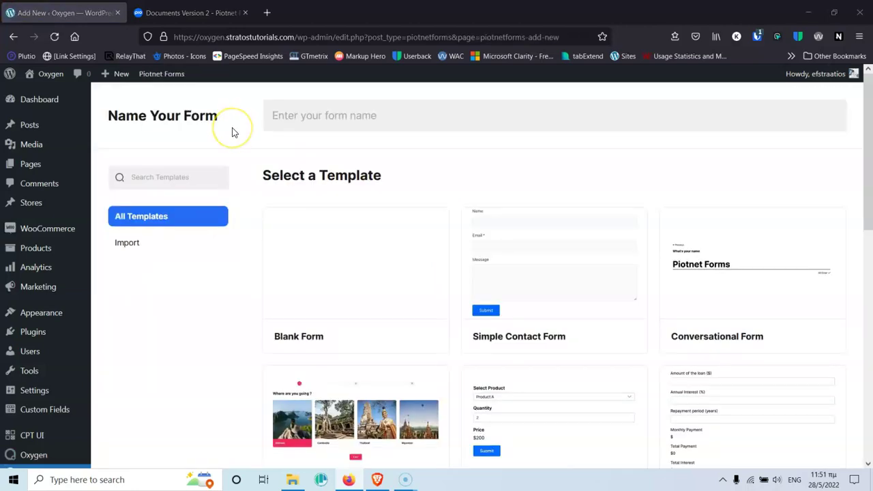
pyautogui.click(343, 113)
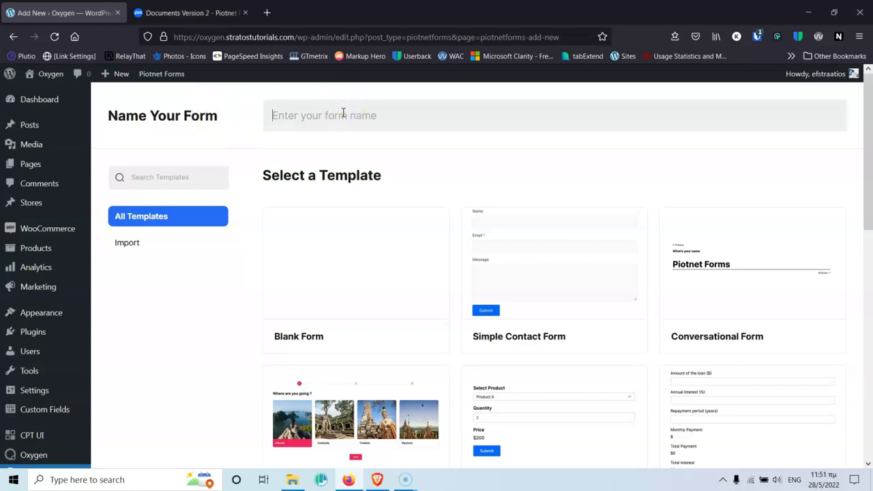
# - Skim the whole form template gallery, from Blank Form to Stripe Subscriptions with Plan Selection
pyautogui.moveTo(371, 224)
pyautogui.moveTo(471, 279)
pyautogui.scroll(-8, 472, 278)
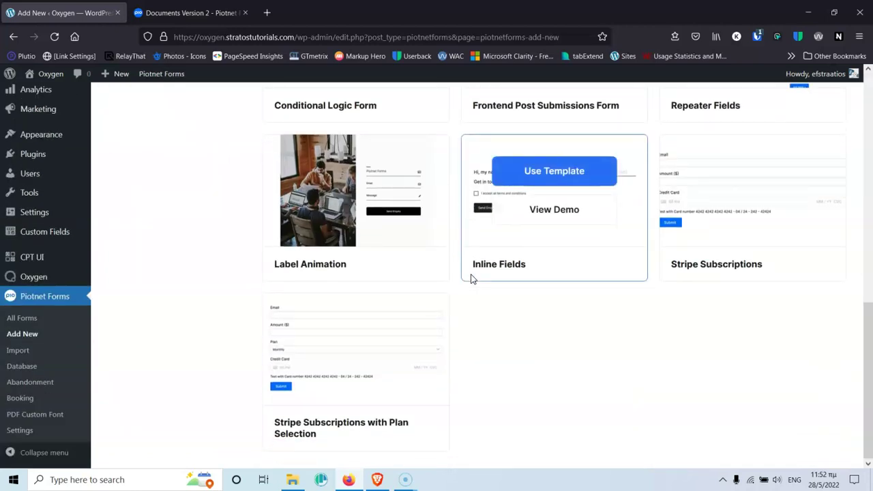
pyautogui.scroll(10, 471, 278)
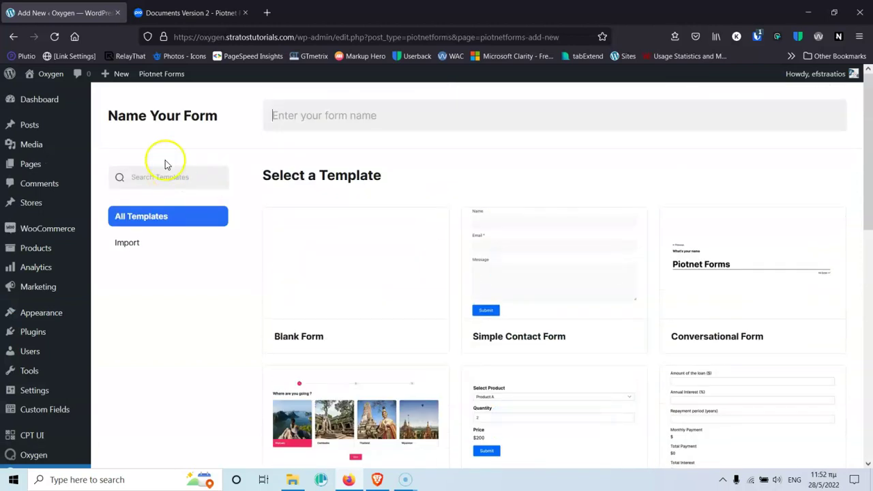
pyautogui.moveTo(555, 266)
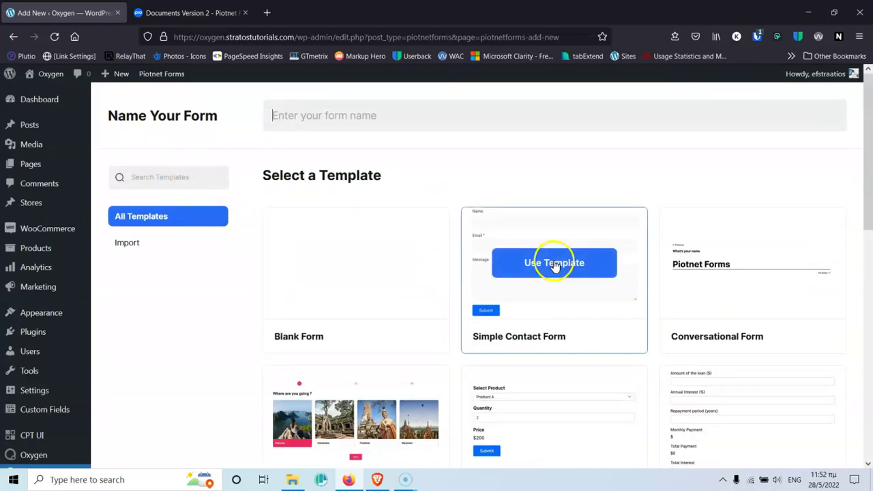
pyautogui.scroll(-5, 554, 266)
pyautogui.scroll(-3, 553, 261)
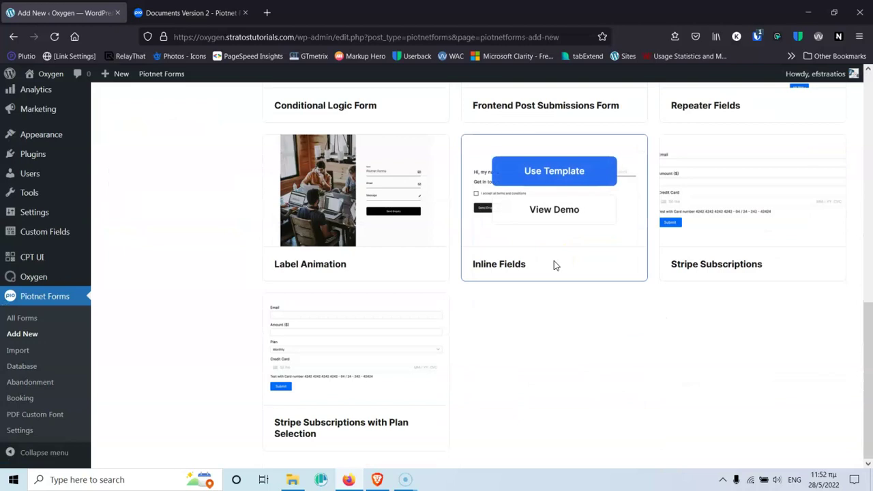
pyautogui.scroll(10, 554, 261)
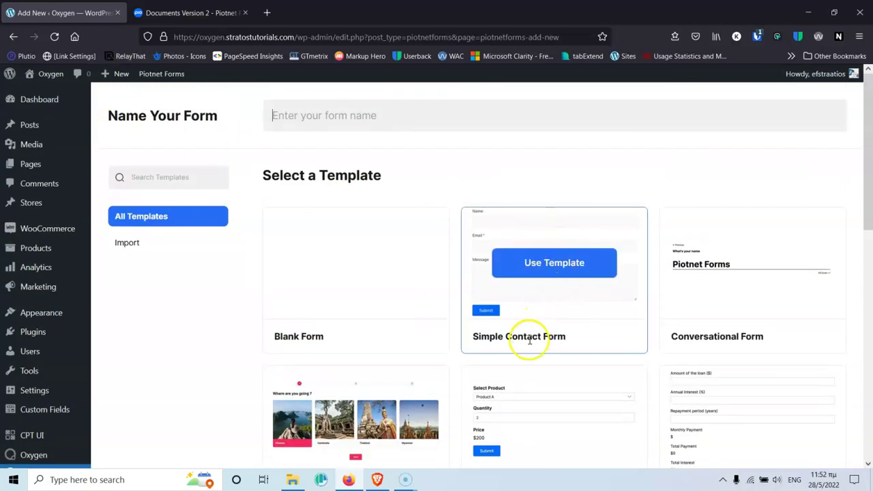
# - Examine the individual templates for their use and demo options, including the conversational, multi-step, conditional logic, post submission and Stripe forms
pyautogui.moveTo(725, 283)
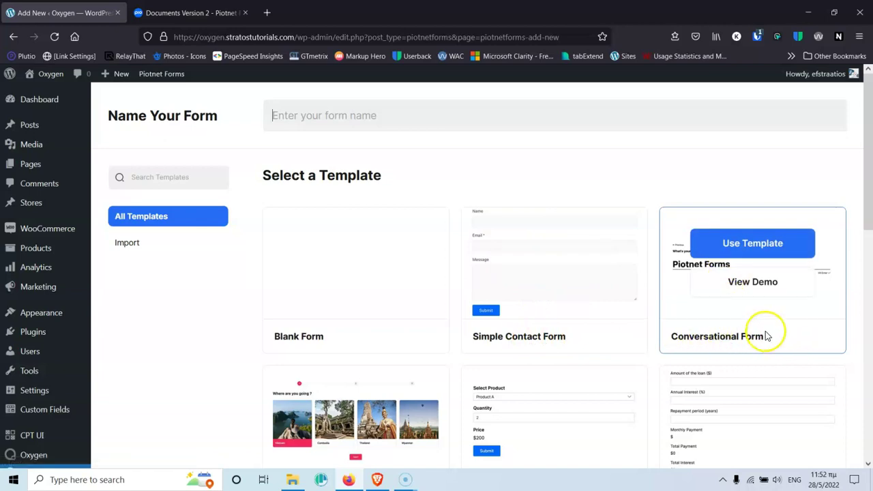
pyautogui.scroll(-3, 764, 334)
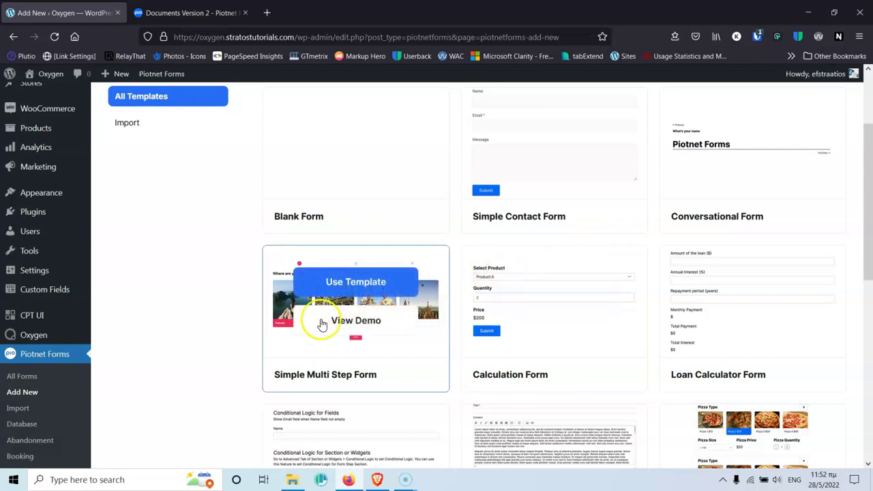
pyautogui.moveTo(318, 326)
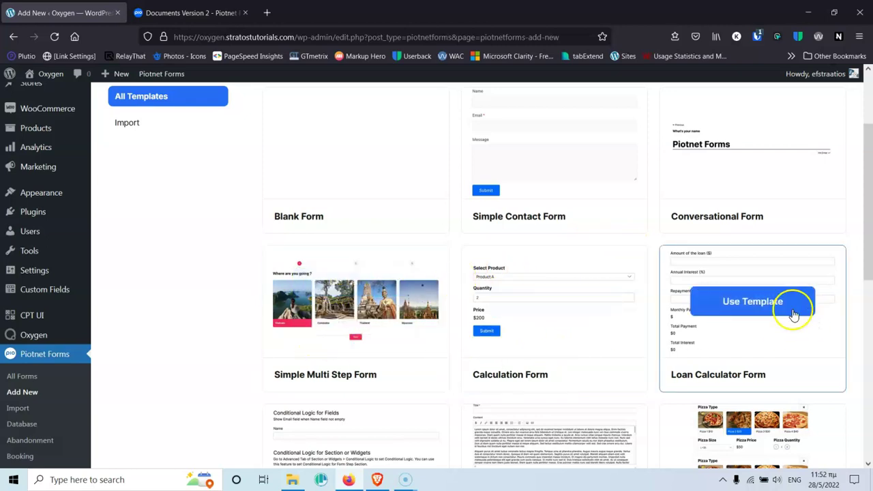
pyautogui.scroll(-4, 793, 312)
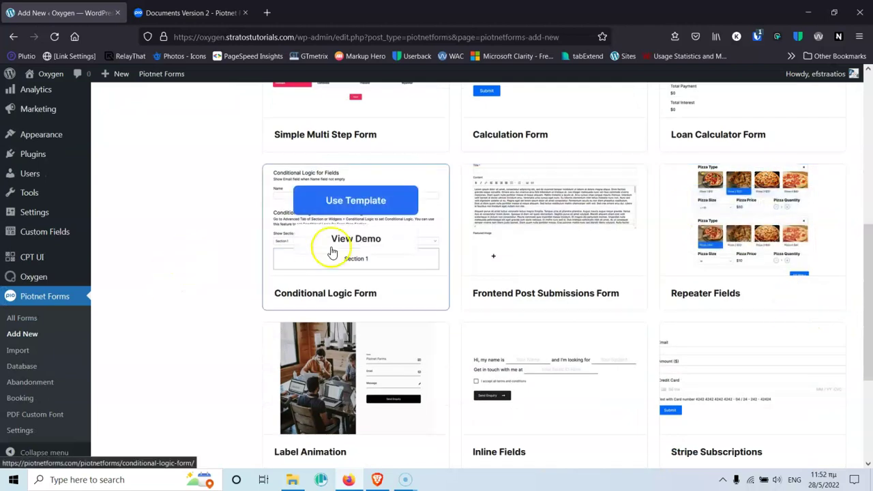
pyautogui.moveTo(556, 221)
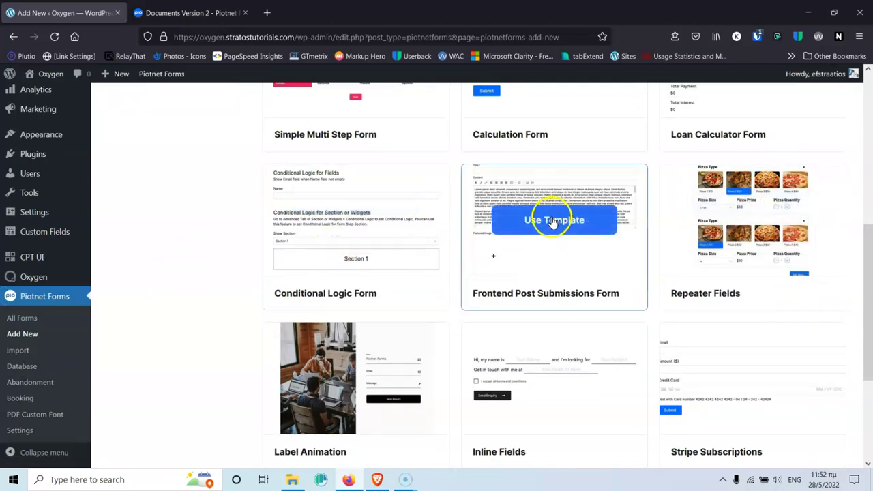
pyautogui.scroll(-3, 657, 259)
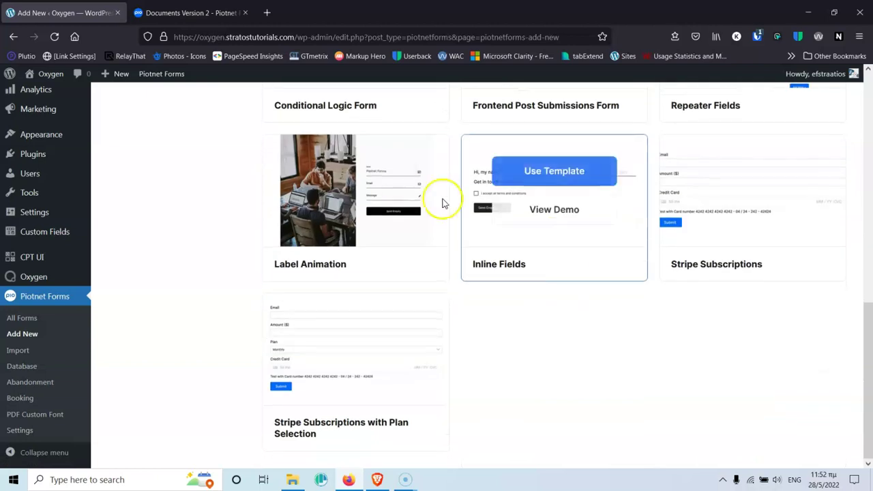
pyautogui.moveTo(332, 221)
pyautogui.moveTo(702, 205)
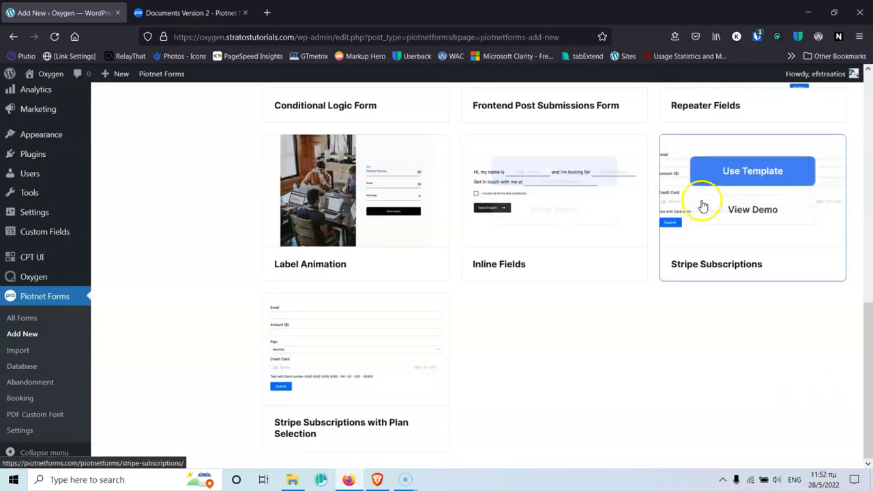
pyautogui.moveTo(357, 400)
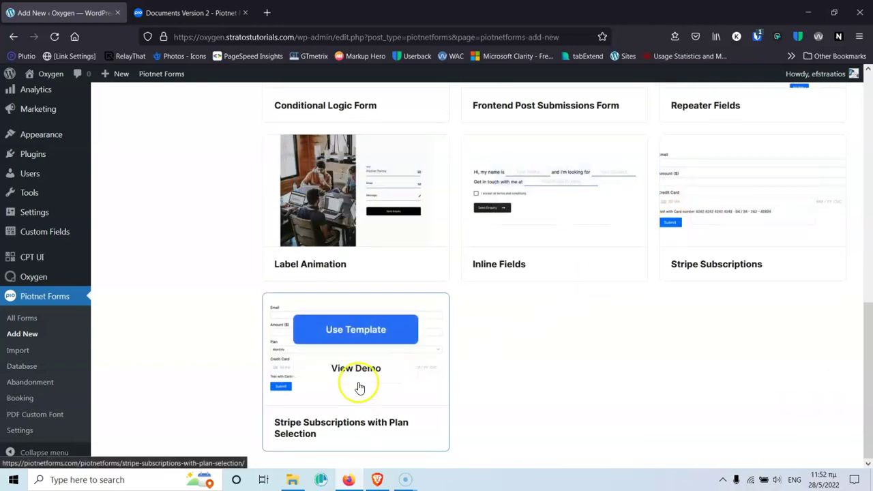
pyautogui.scroll(8, 360, 387)
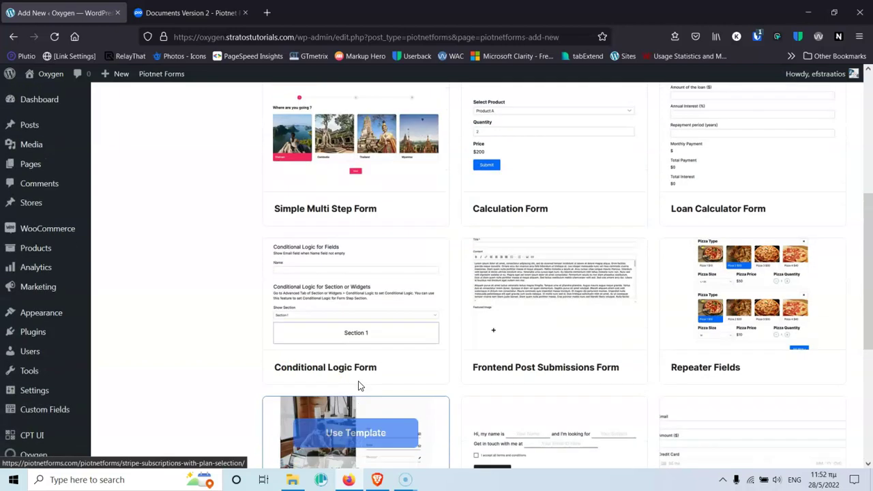
pyautogui.moveTo(658, 203)
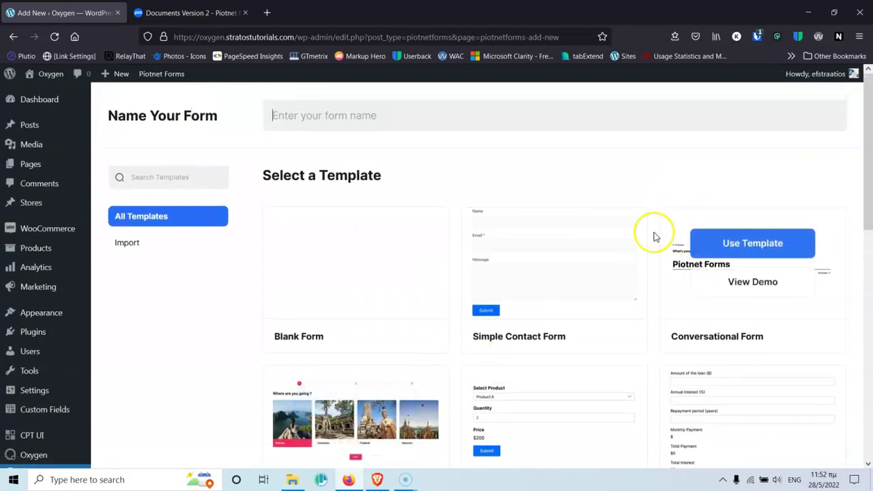
# - Open the Conversational Form template's demo and answer its first question with New Project Request
pyautogui.click(757, 282)
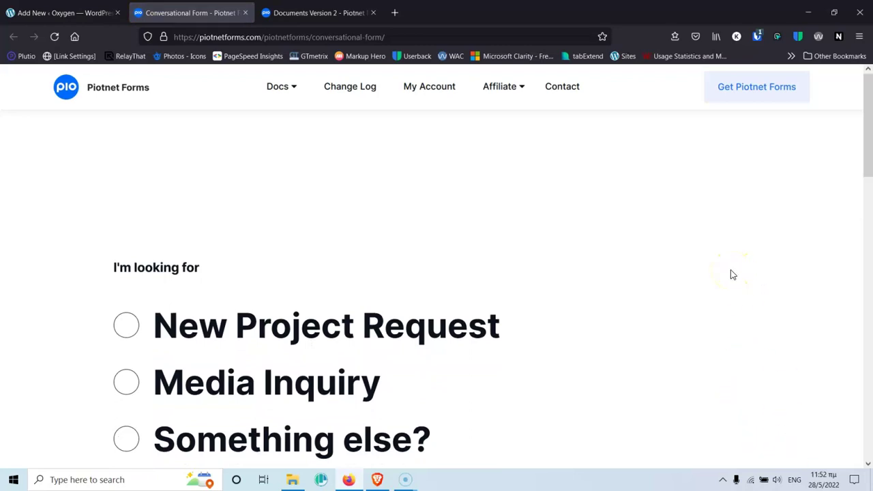
pyautogui.scroll(-2, 731, 275)
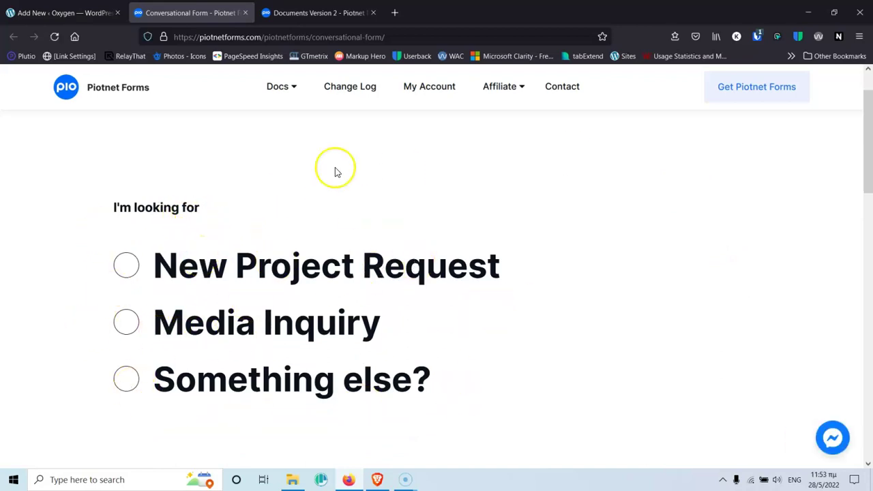
pyautogui.click(126, 273)
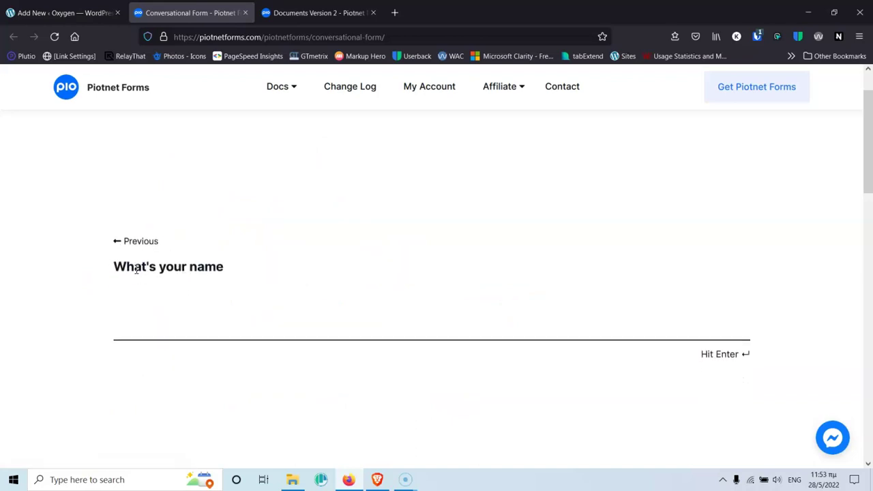
# - Answer the demo's name question with a first name, continue to the email question, and close the demo
pyautogui.click(178, 328)
pyautogui.write('Stra')
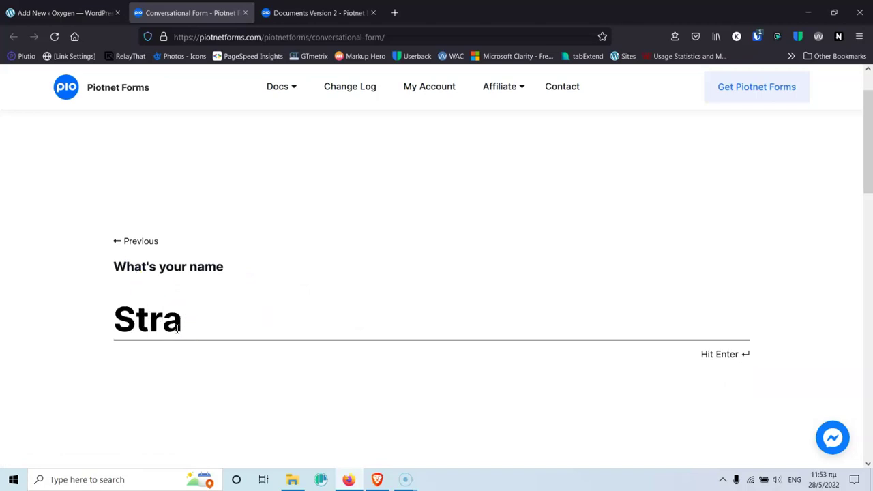
pyautogui.write('TOS')
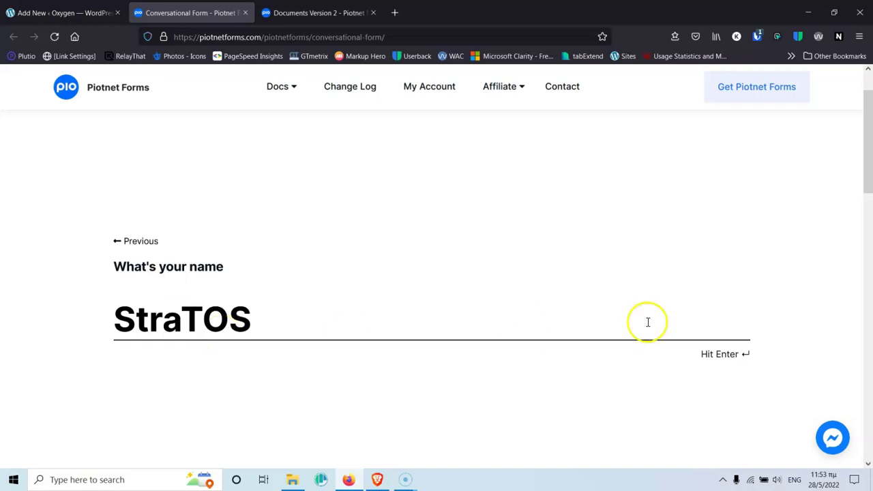
pyautogui.press('Return')
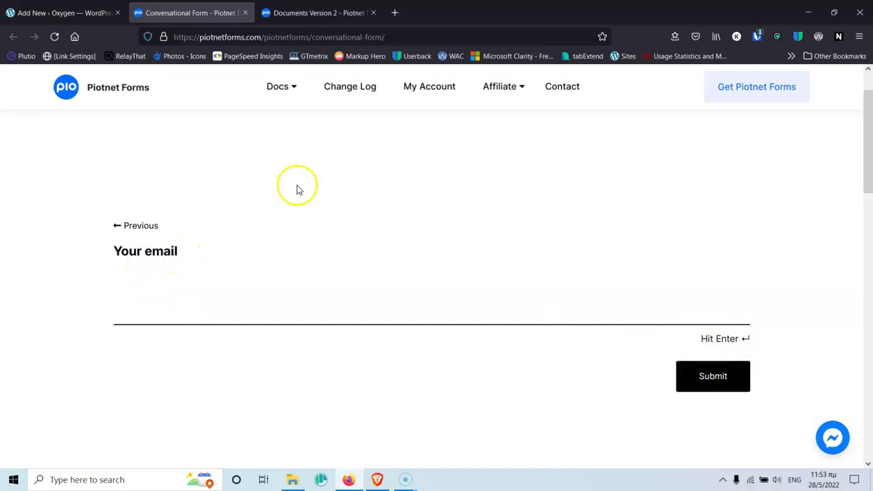
pyautogui.click(245, 12)
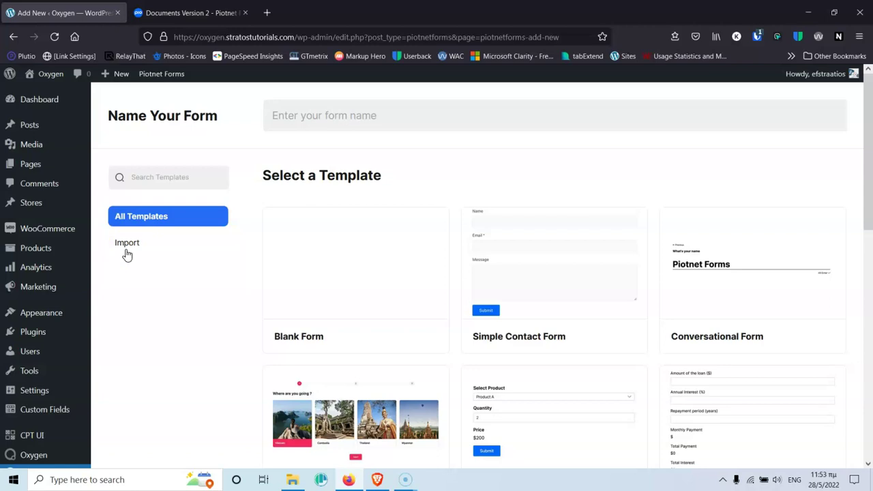
# - Create a new form from the Blank Form template
pyautogui.moveTo(374, 296)
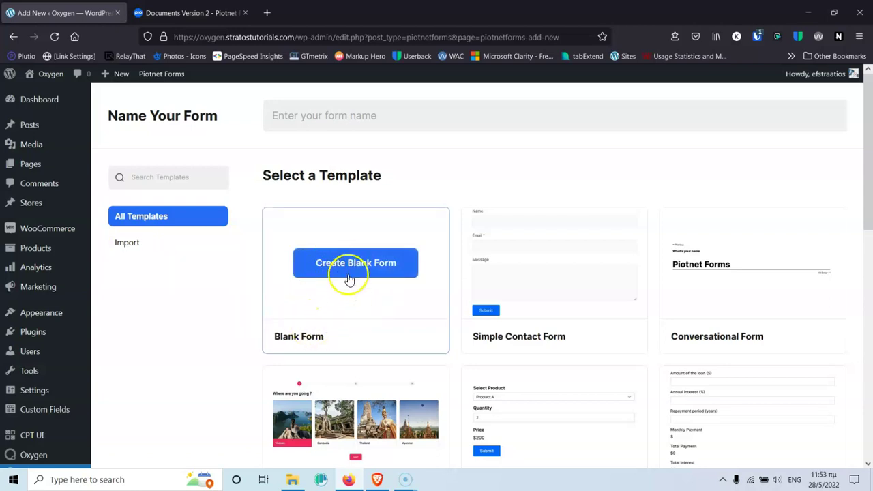
pyautogui.click(349, 273)
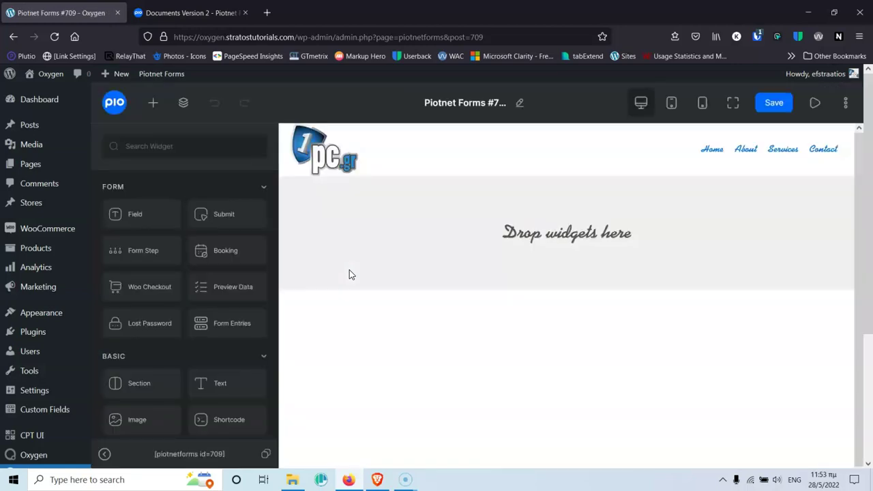
# - Switch the form builder to Light Mode and back to Dark Mode
pyautogui.click(844, 107)
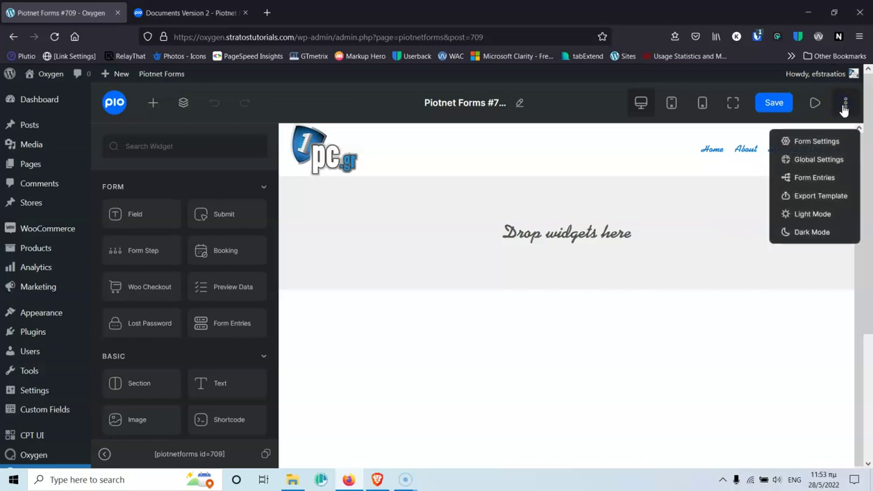
pyautogui.click(820, 215)
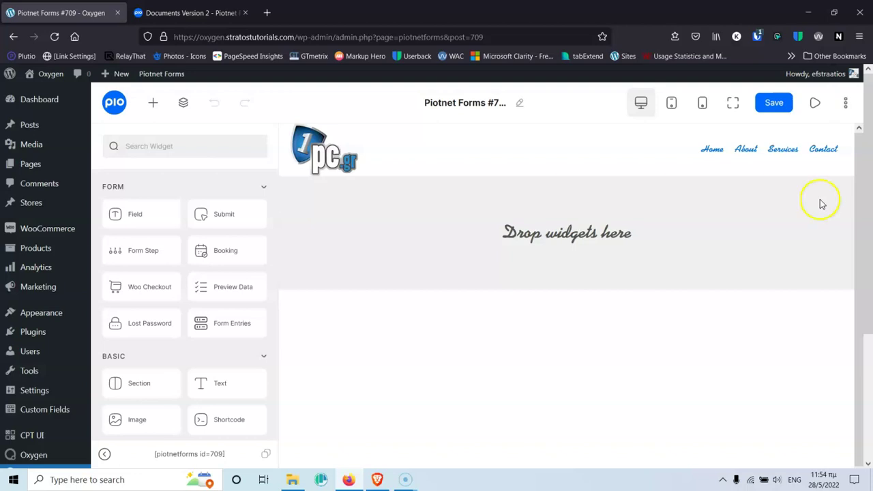
pyautogui.click(845, 102)
pyautogui.click(825, 232)
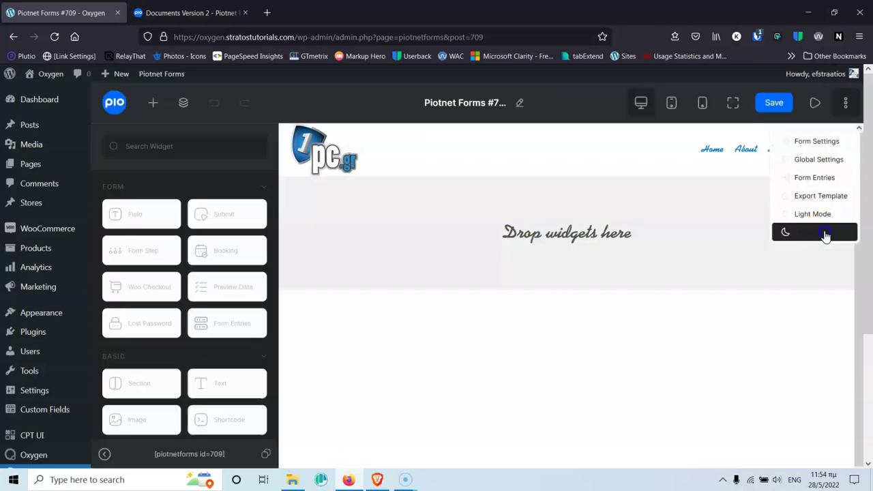
pyautogui.click(798, 344)
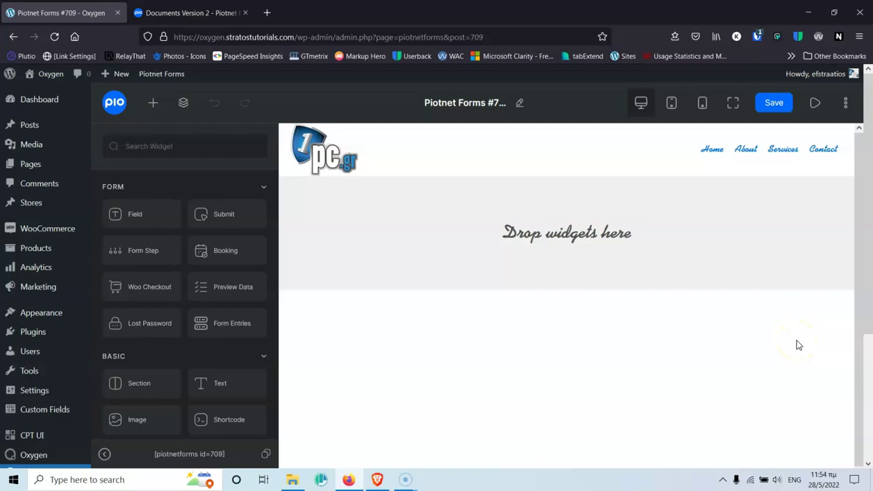
# - Look through the available Form and Basic widgets, and open and close the Navigator
pyautogui.click(871, 428)
pyautogui.scroll(-2, 214, 298)
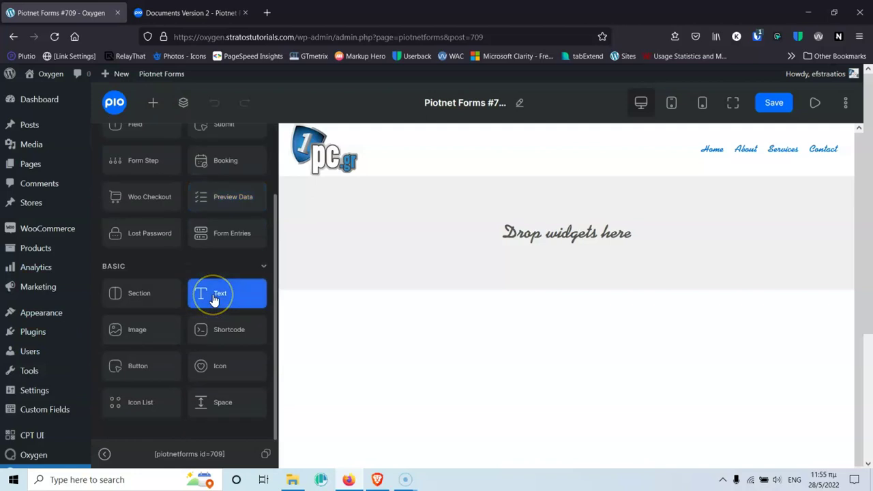
pyautogui.scroll(2, 214, 298)
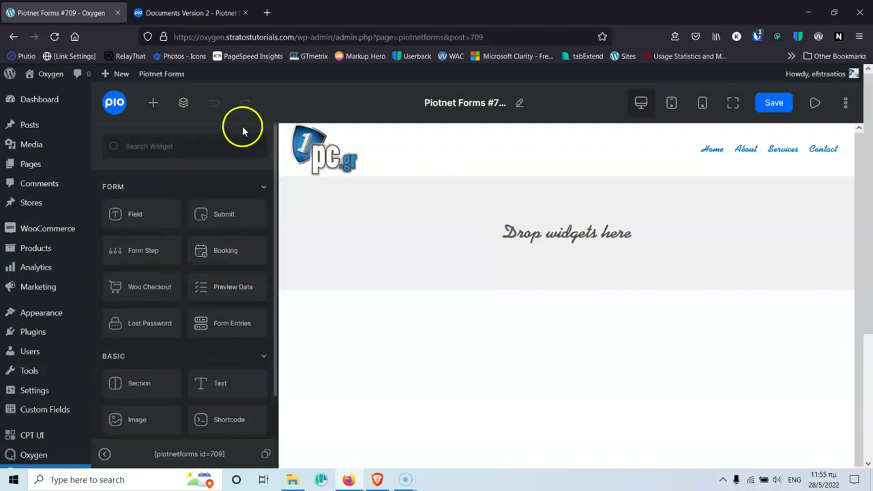
pyautogui.click(185, 103)
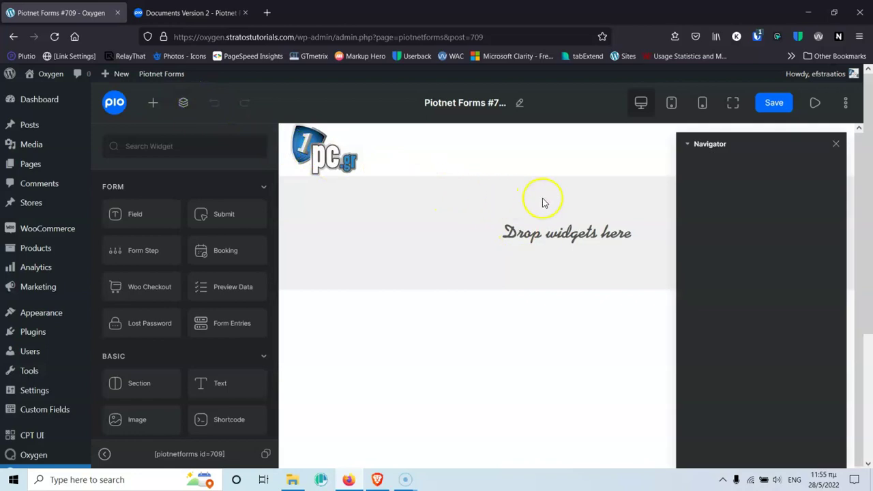
pyautogui.click(836, 145)
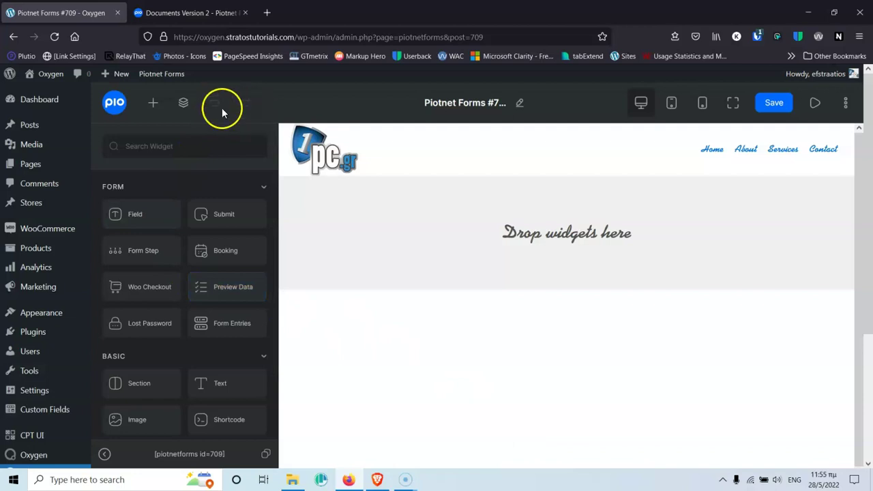
# - Preview the form canvas in the tablet and mobile layouts and return to the desktop layout
pyautogui.tripleClick(475, 101)
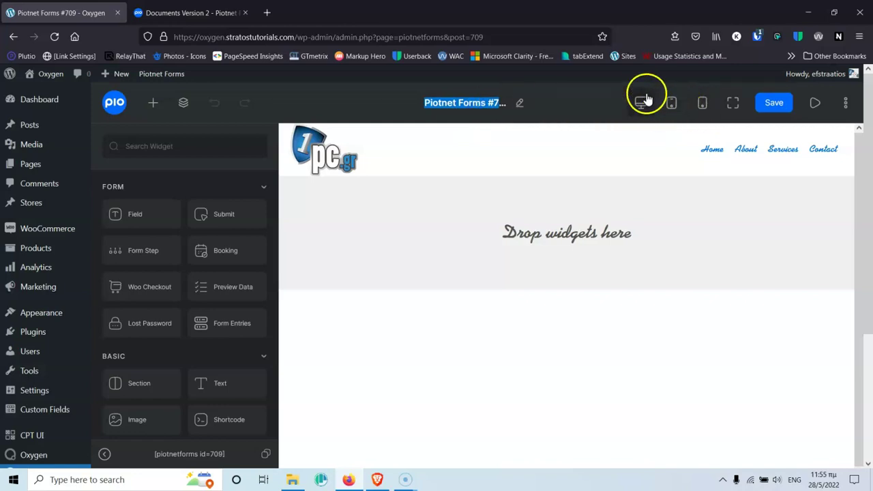
pyautogui.click(673, 106)
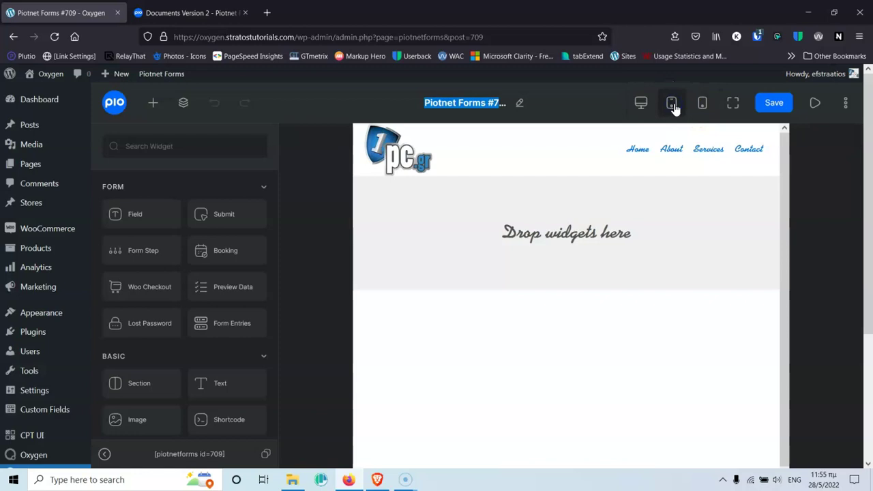
pyautogui.click(843, 133)
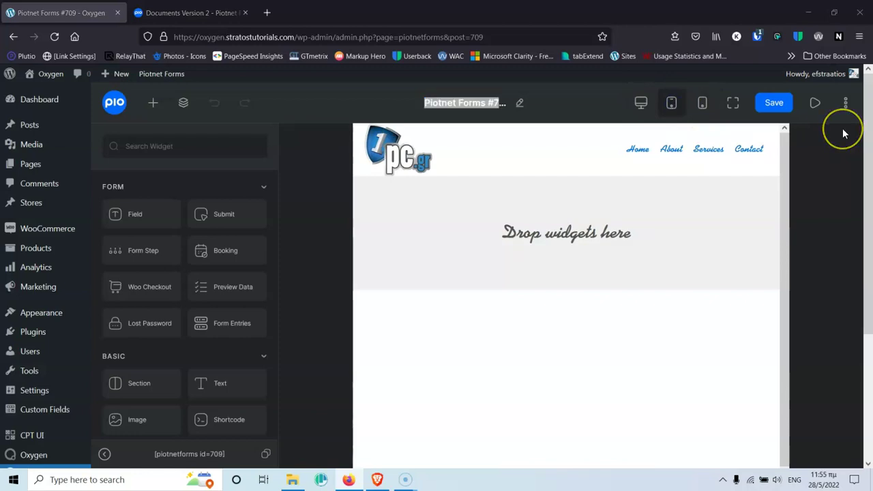
pyautogui.click(703, 102)
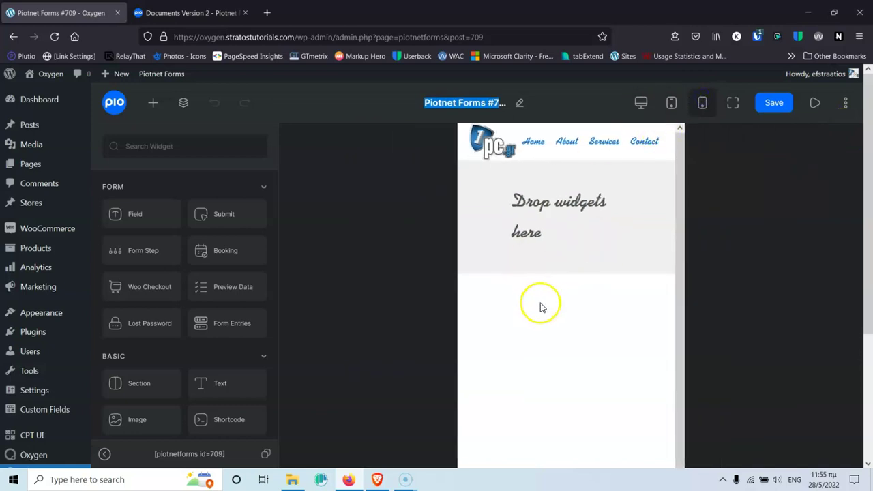
pyautogui.click(673, 105)
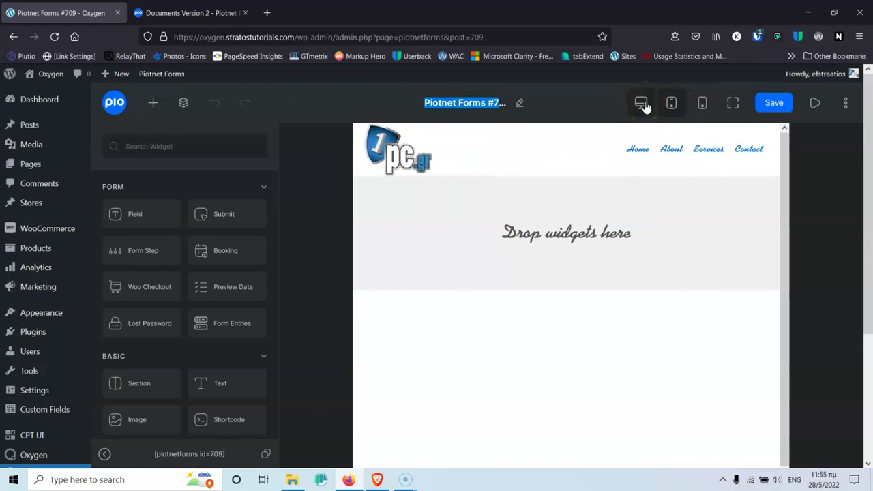
pyautogui.click(642, 103)
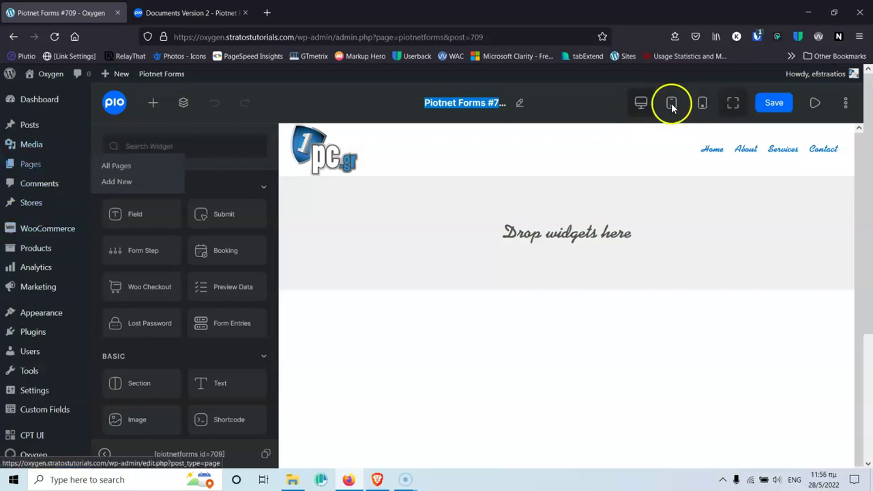
# - Show the builder in full-screen mode, collapse and restore the widget sidebar, and return to the normal view
pyautogui.click(728, 108)
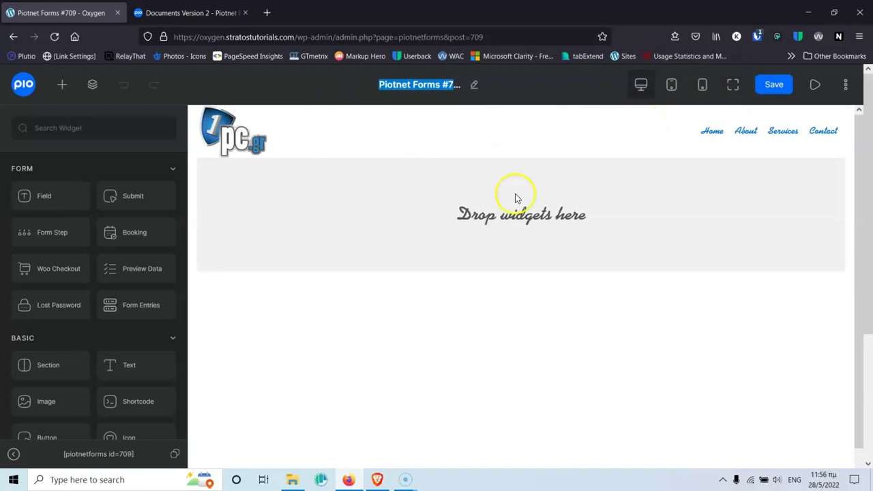
pyautogui.click(13, 455)
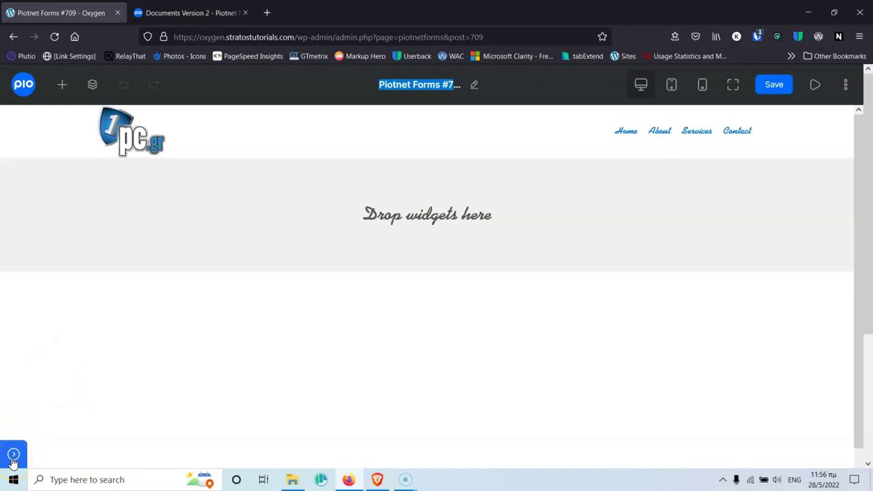
pyautogui.click(13, 458)
pyautogui.click(733, 86)
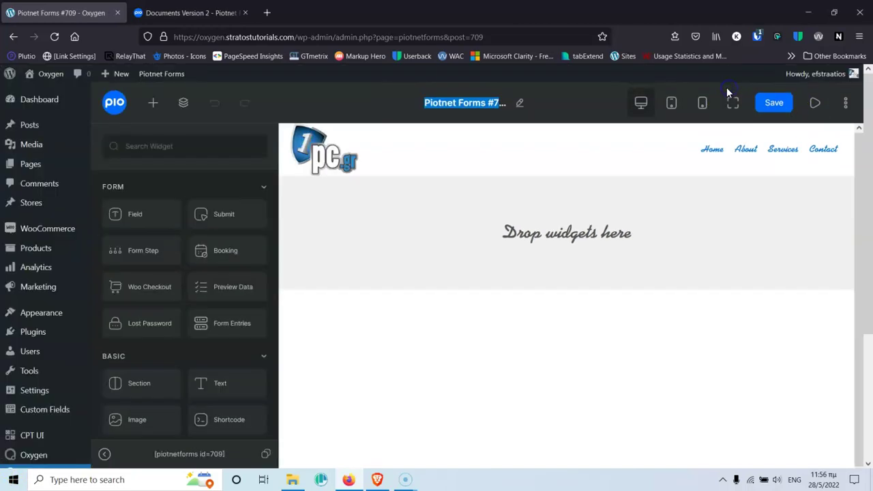
# - Save the blank form, preview it on the site's front end, and return to the builder
pyautogui.click(773, 112)
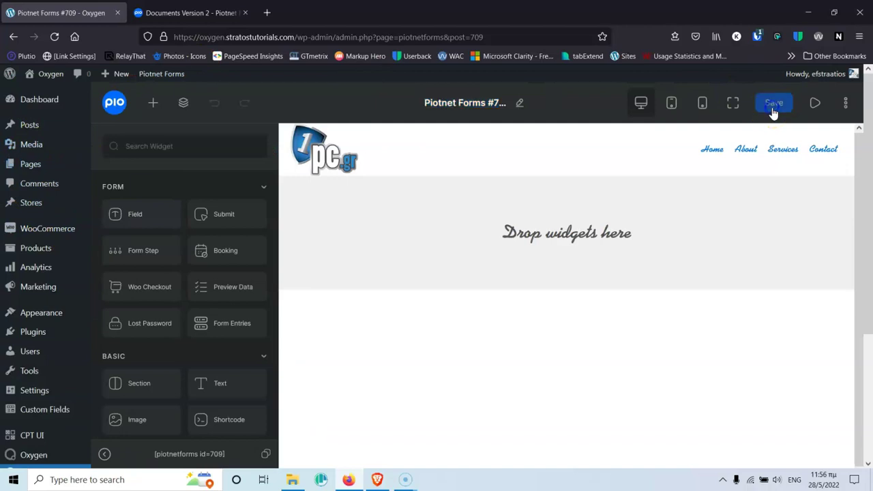
pyautogui.click(814, 106)
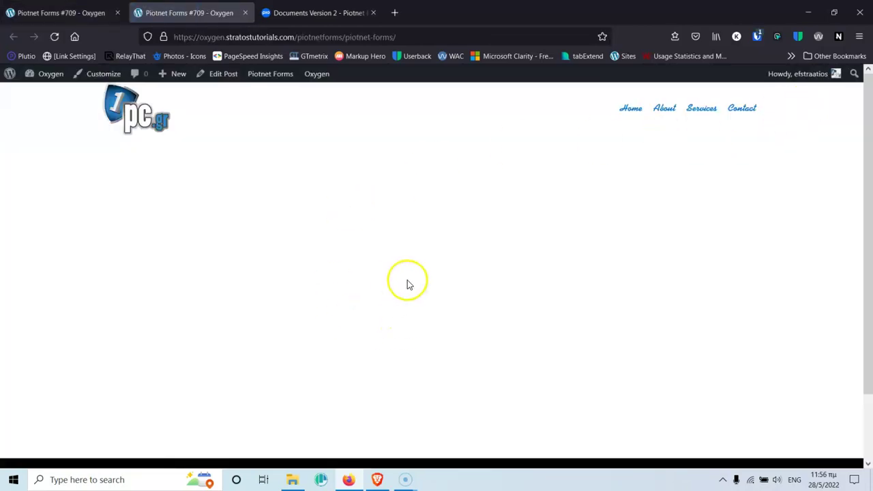
pyautogui.click(85, 13)
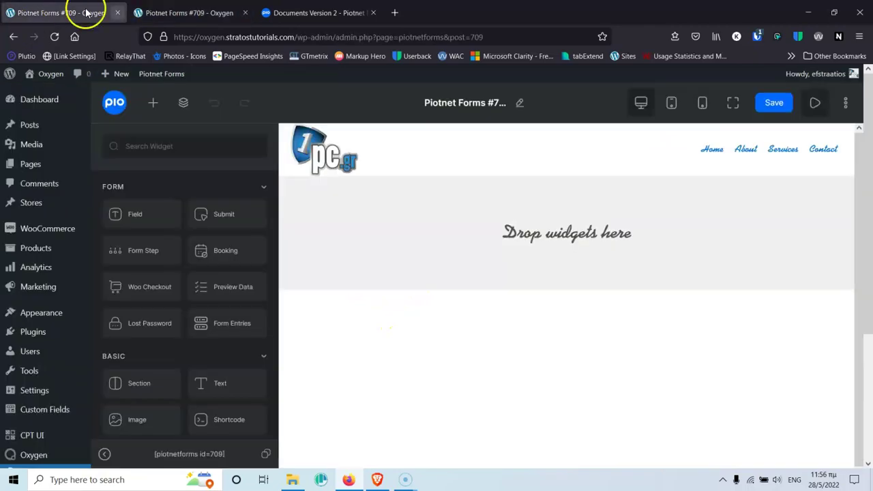
# - Check the builder's additional options and add a Section widget to the empty form area
pyautogui.click(846, 103)
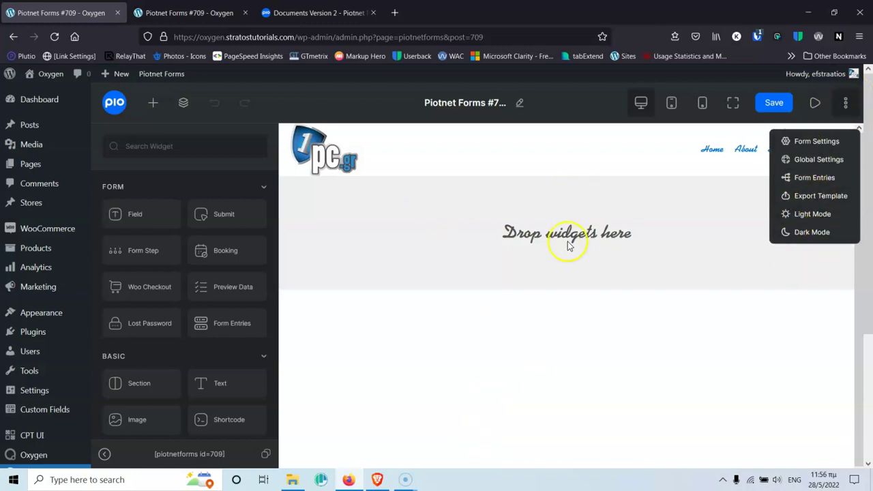
pyautogui.click(578, 333)
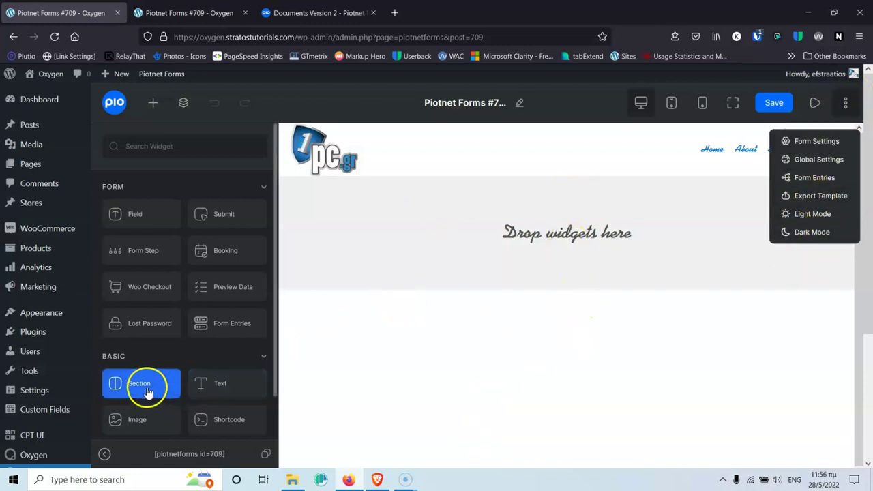
pyautogui.moveTo(144, 386); pyautogui.dragTo(536, 257)
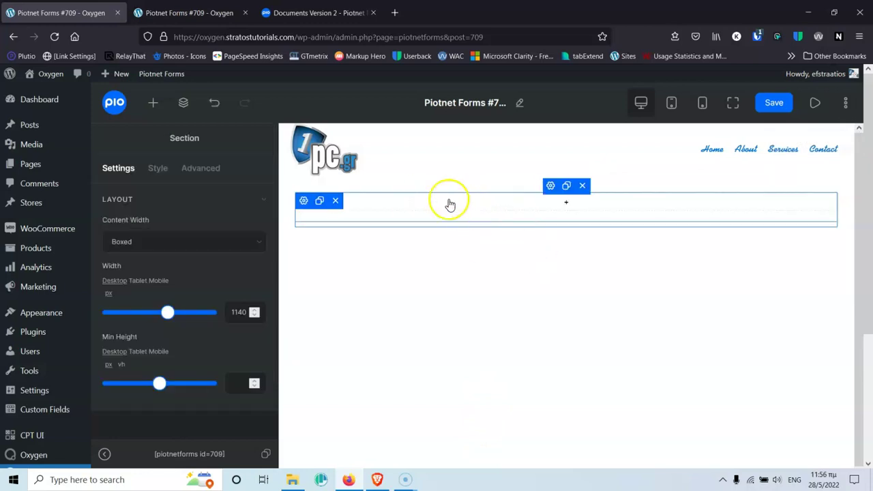
# - Place a Field widget inside the new section and look through its general settings
pyautogui.click(154, 110)
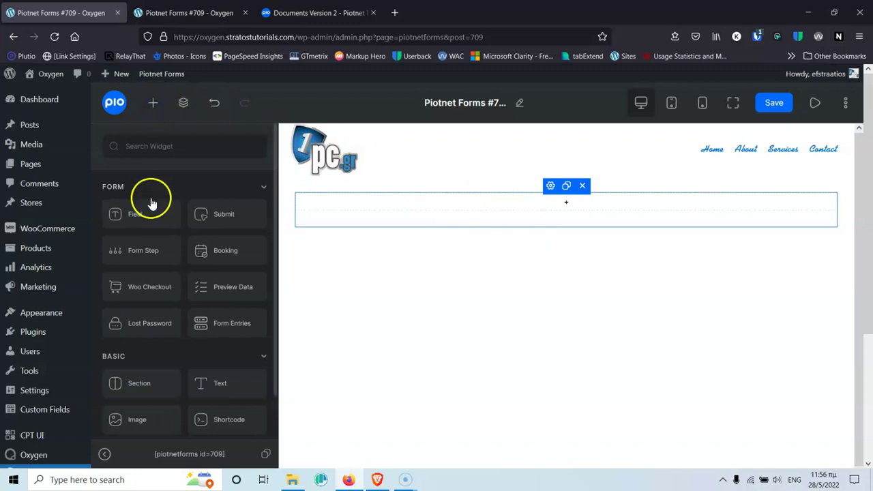
pyautogui.moveTo(136, 218); pyautogui.dragTo(462, 213)
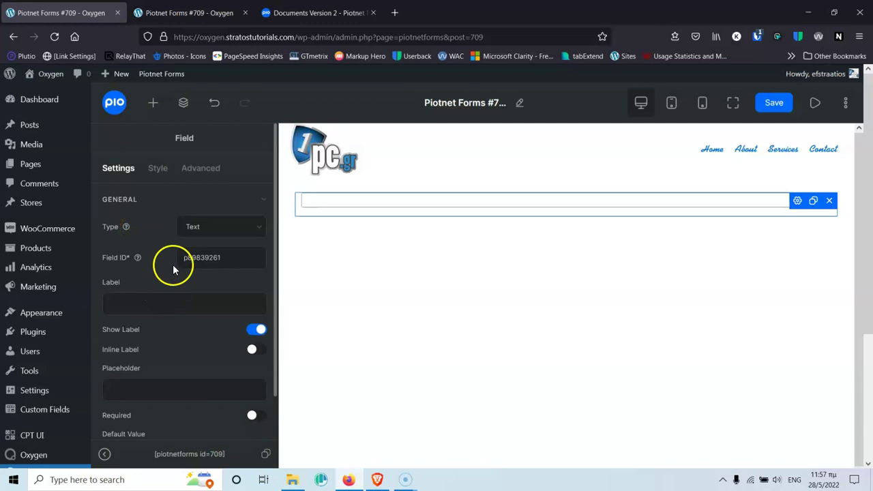
pyautogui.scroll(-5, 173, 266)
pyautogui.scroll(5, 172, 266)
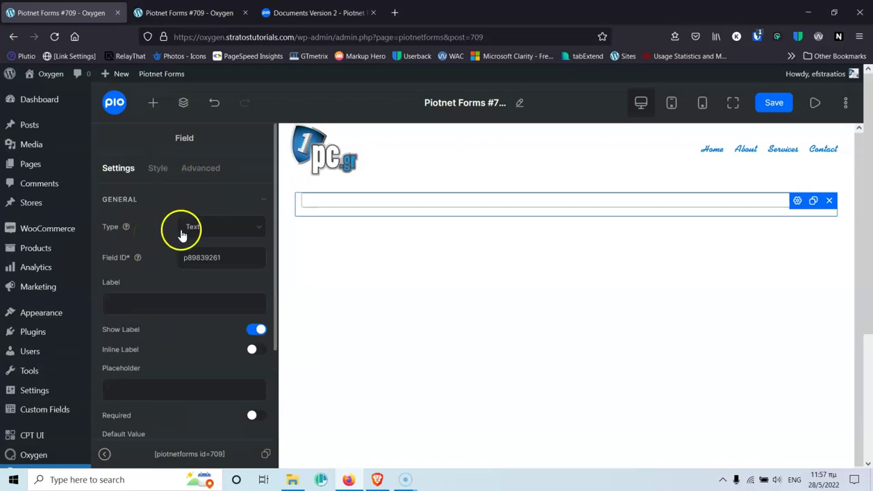
# - Set the field's ID to name, its label to Name and its placeholder to "Type your name"
pyautogui.hotkey('ctrl', 'a')
pyautogui.write('n')
pyautogui.write('ame')
pyautogui.write('Name')
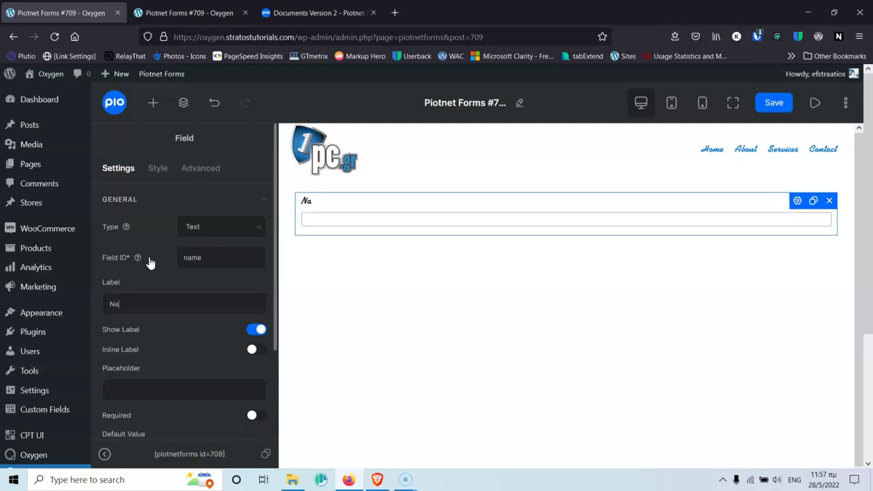
pyautogui.click(179, 388)
pyautogui.write('Type')
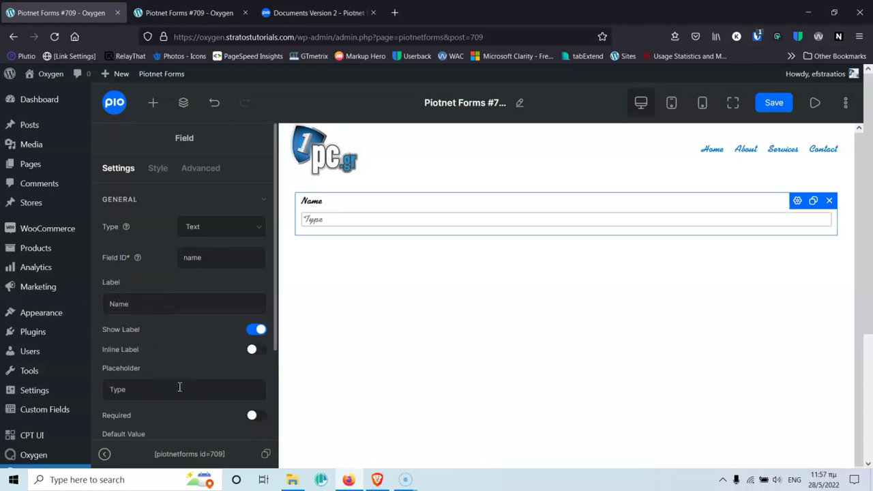
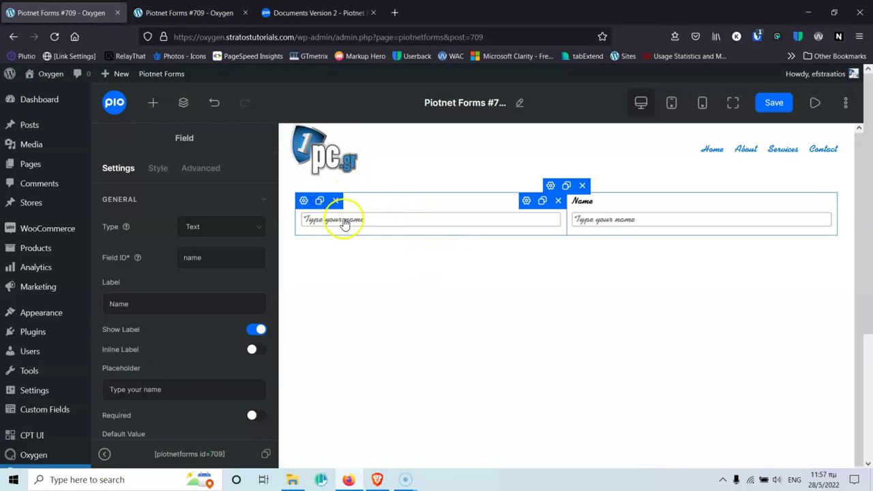
# - Give the duplicated name field the ID last_name, the label Last Name and the placeholder "Type your last name"
pyautogui.click(672, 205)
pyautogui.moveTo(259, 269); pyautogui.dragTo(126, 259)
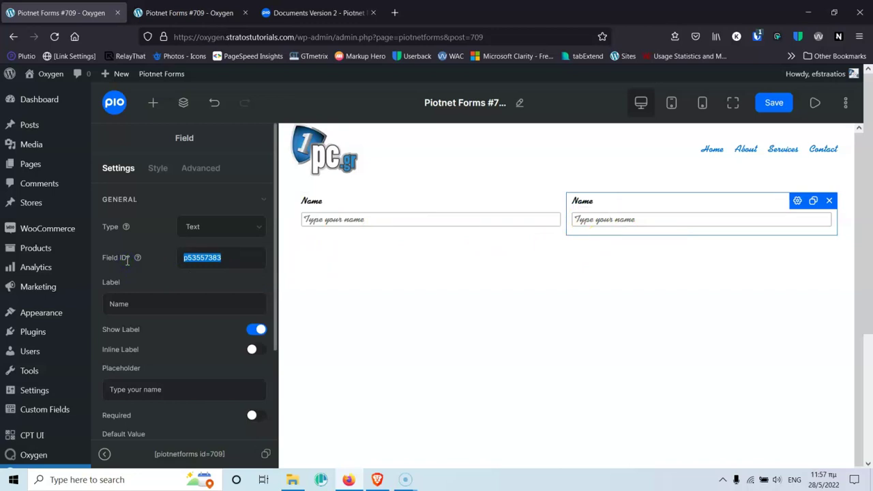
pyautogui.write('last_name')
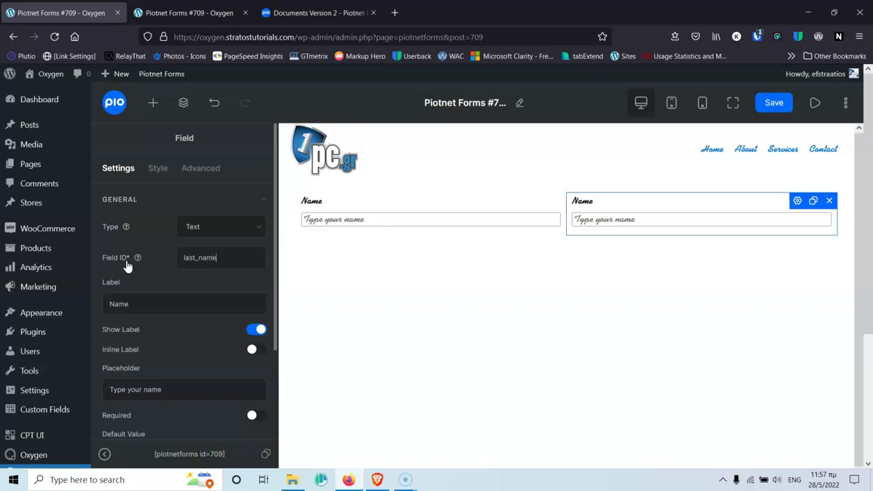
pyautogui.press('Tab')
pyautogui.press('Right')
pyautogui.press('Home')
pyautogui.write('Last')
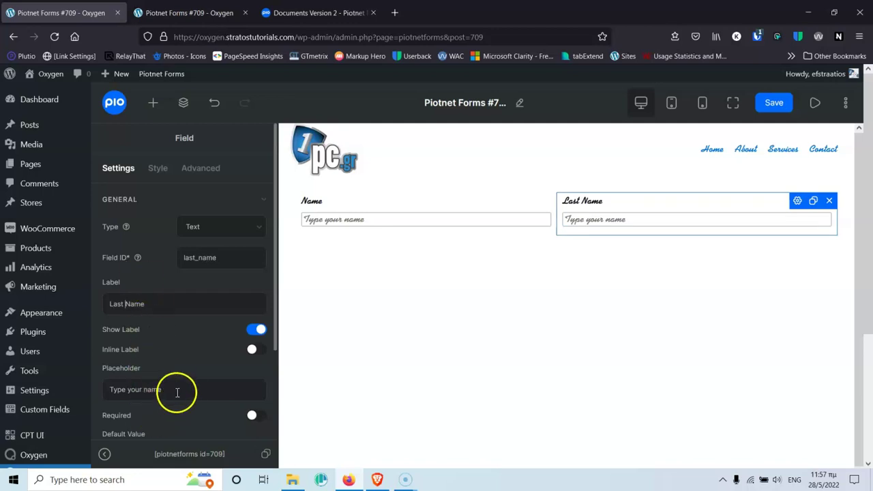
pyautogui.moveTo(178, 389); pyautogui.dragTo(95, 389)
pyautogui.click(145, 389)
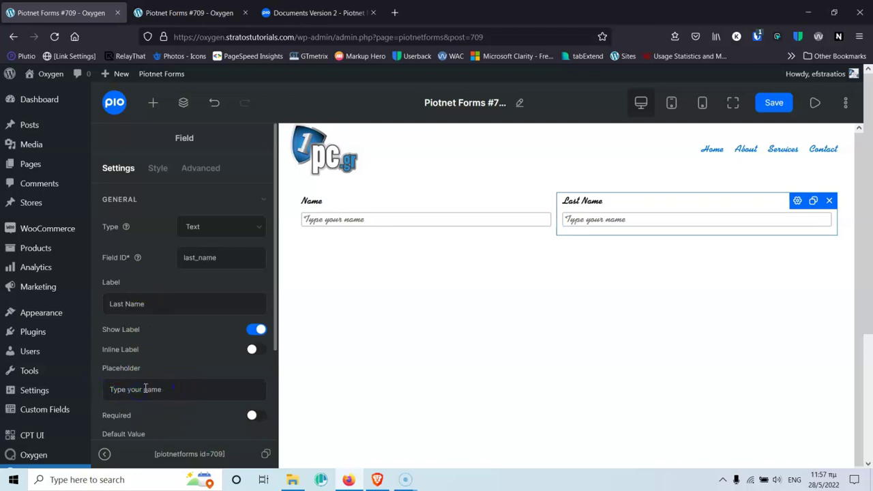
pyautogui.write('last')
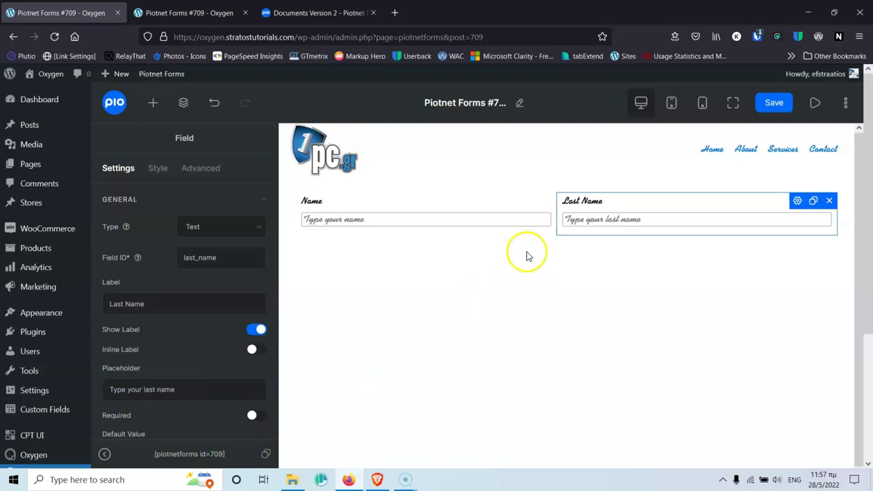
# - Duplicate the section and turn its copied Name field into an Email-type field with ID email, label Email and placeholder "Type your email"
pyautogui.click(566, 188)
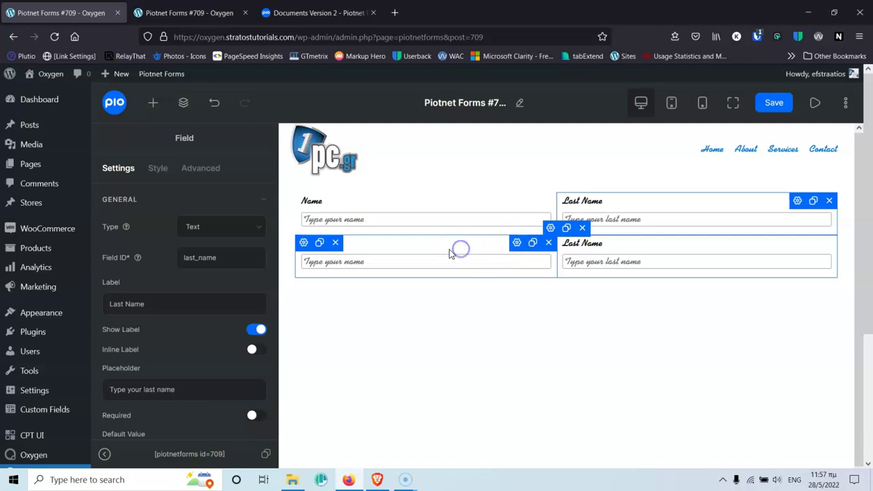
pyautogui.click(371, 261)
pyautogui.moveTo(236, 258); pyautogui.dragTo(163, 258)
pyautogui.write('email')
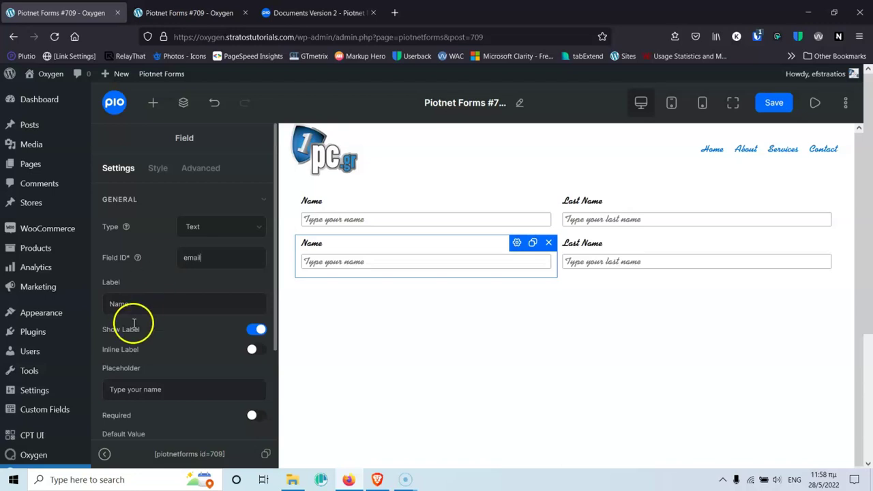
pyautogui.moveTo(137, 307); pyautogui.dragTo(94, 306)
pyautogui.write('Email')
pyautogui.doubleClick(154, 390)
pyautogui.write('email')
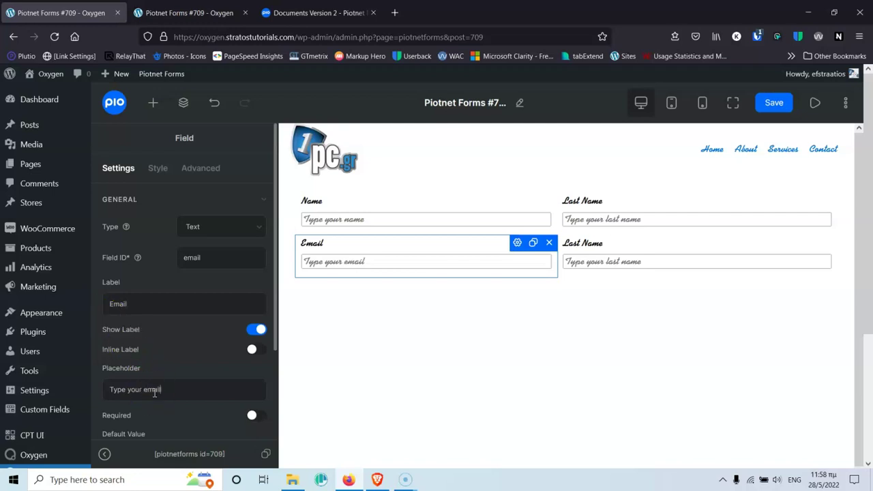
pyautogui.click(211, 229)
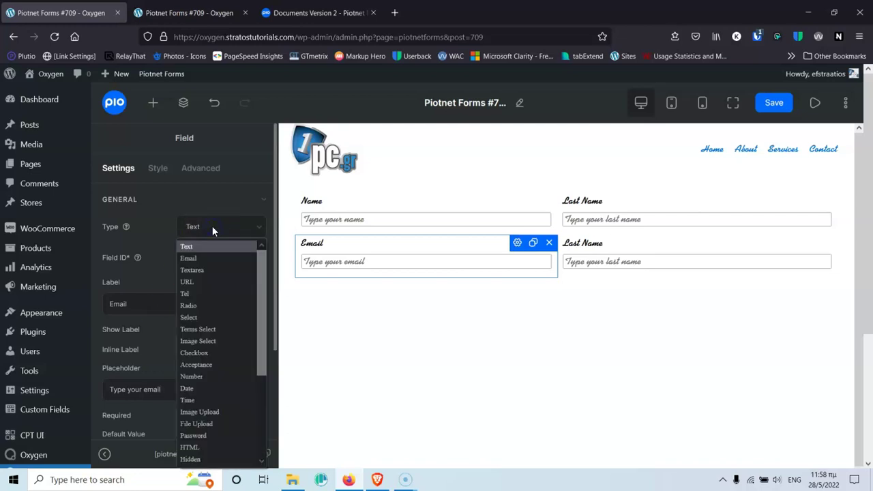
pyautogui.click(210, 258)
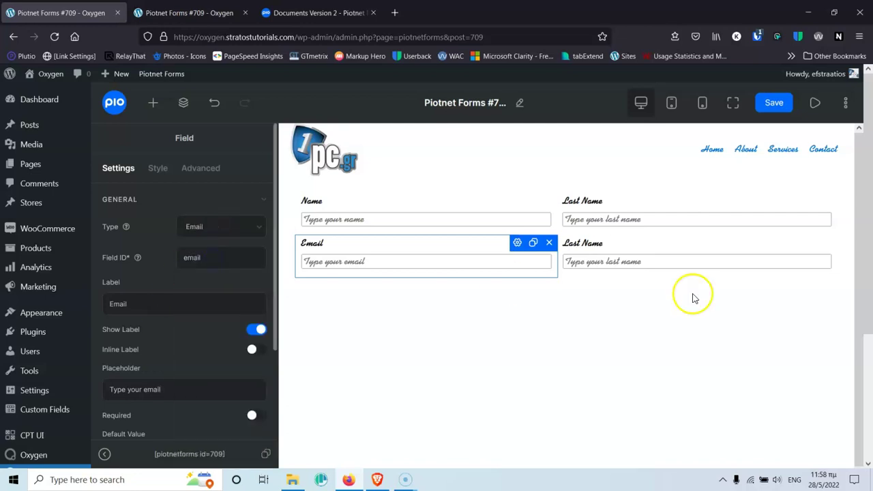
# - Turn the copied Last Name field into a Tel-type field with ID phone, label Phone Number and placeholder "Type your phone number"
pyautogui.click(672, 258)
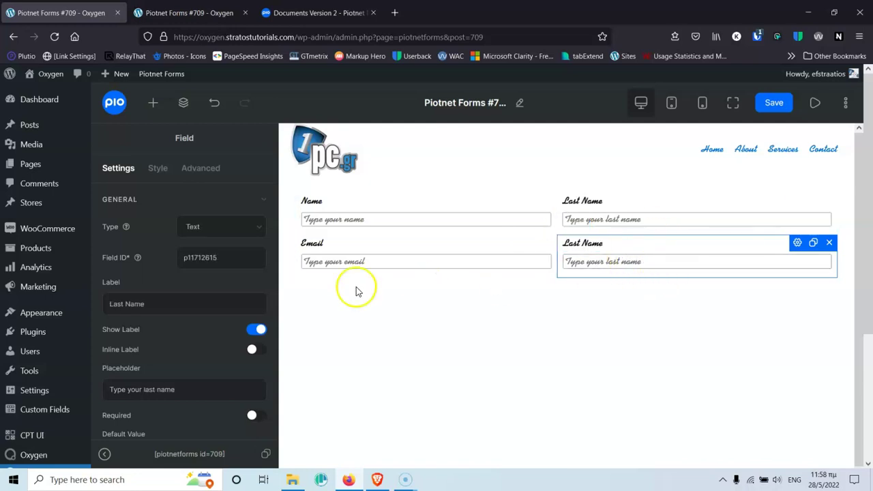
pyautogui.moveTo(238, 255); pyautogui.dragTo(162, 257)
pyautogui.write('p')
pyautogui.press('Tab')
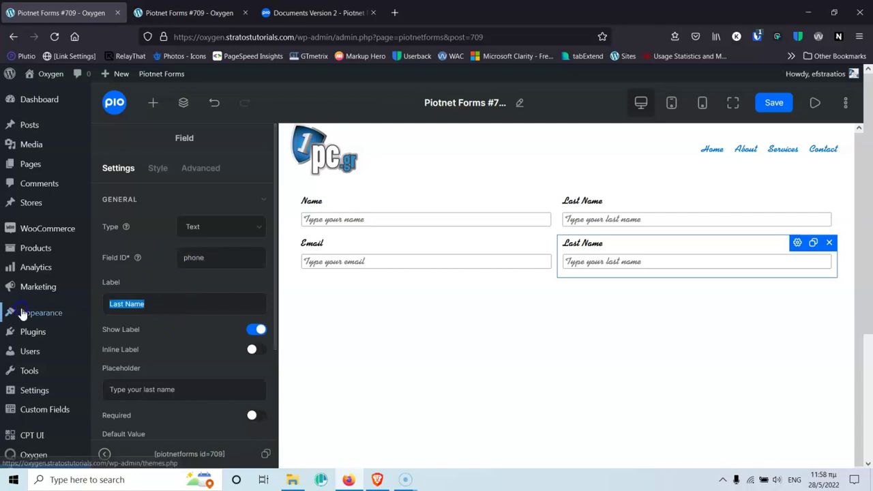
pyautogui.moveTo(23, 314)
pyautogui.write('Phone Number')
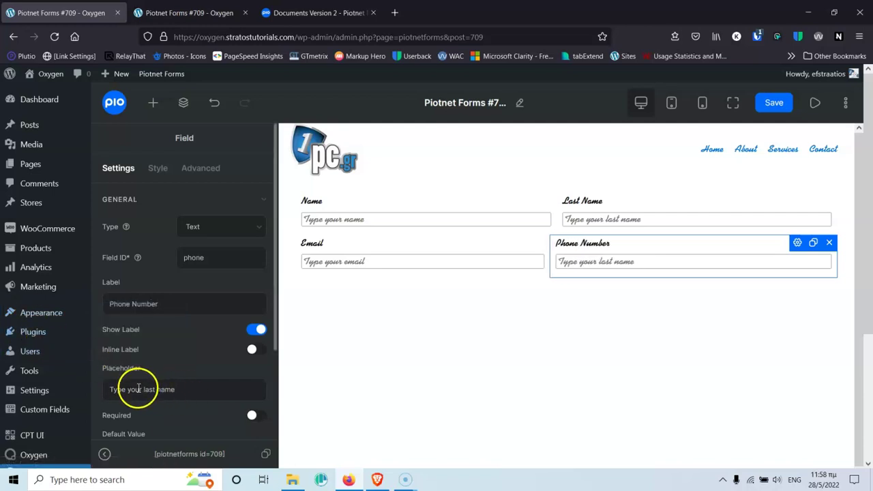
pyautogui.moveTo(145, 389); pyautogui.dragTo(206, 390)
pyautogui.write('phone ')
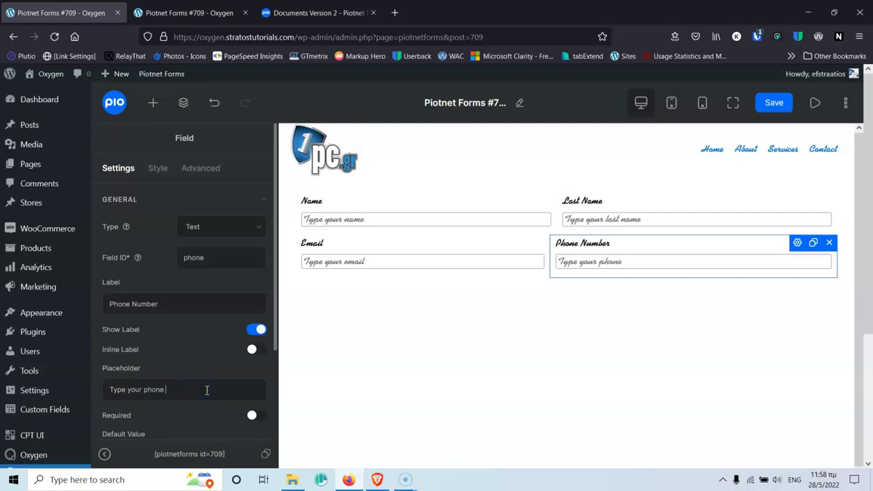
pyautogui.write('number')
pyautogui.click(213, 231)
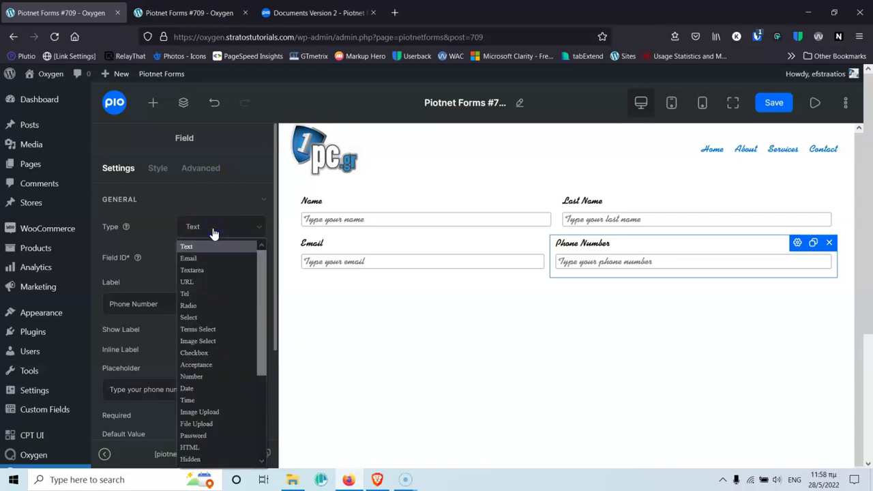
pyautogui.click(222, 294)
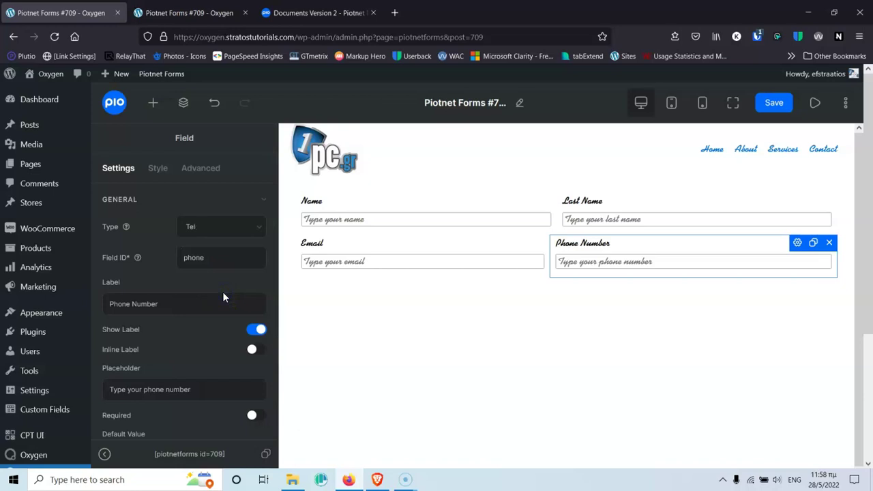
# - Save the form with its name, email and phone fields
pyautogui.click(781, 107)
pyautogui.click(736, 362)
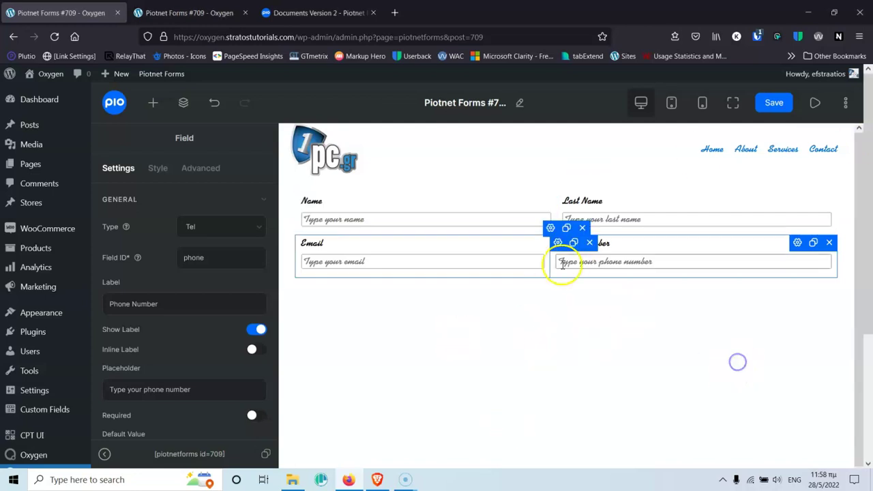
pyautogui.click(619, 306)
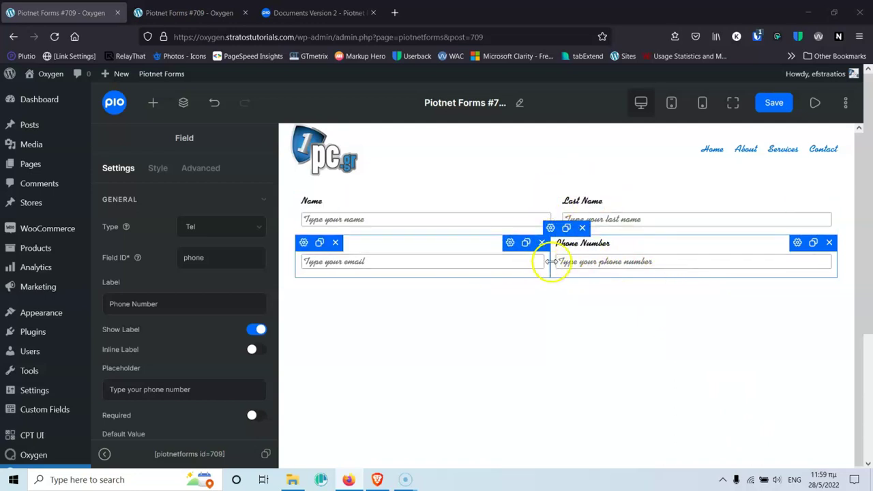
pyautogui.click(538, 305)
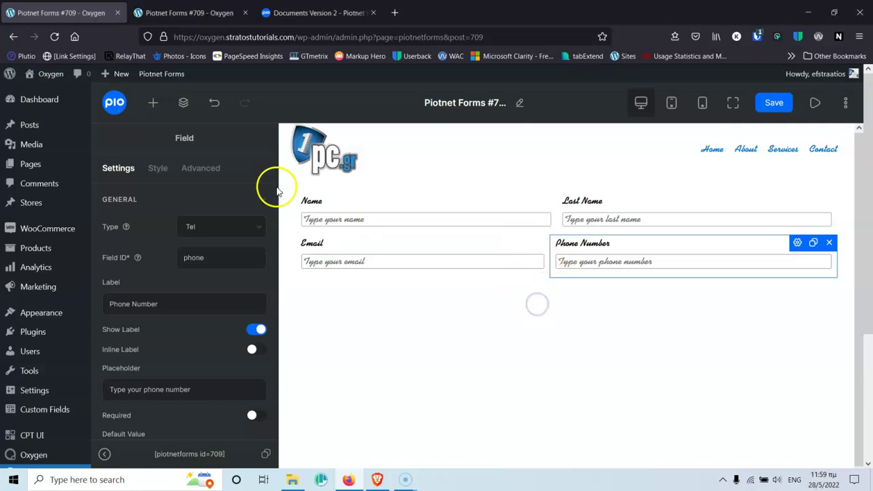
# - Add a new section below the email and phone row and place a Field widget inside it
pyautogui.click(153, 102)
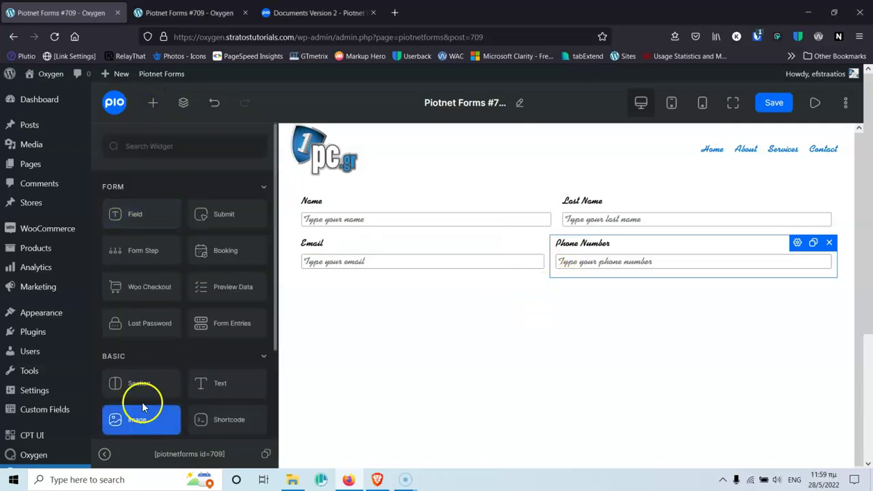
pyautogui.moveTo(156, 384); pyautogui.dragTo(498, 287)
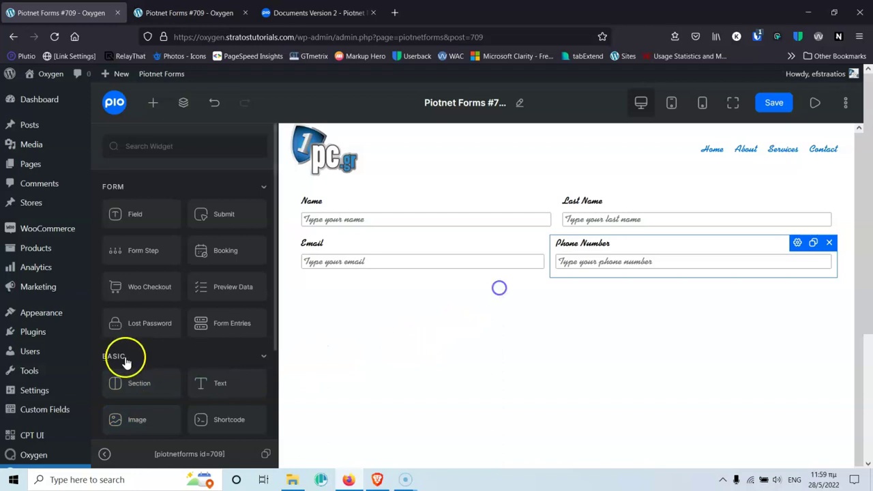
pyautogui.moveTo(133, 382); pyautogui.dragTo(476, 279)
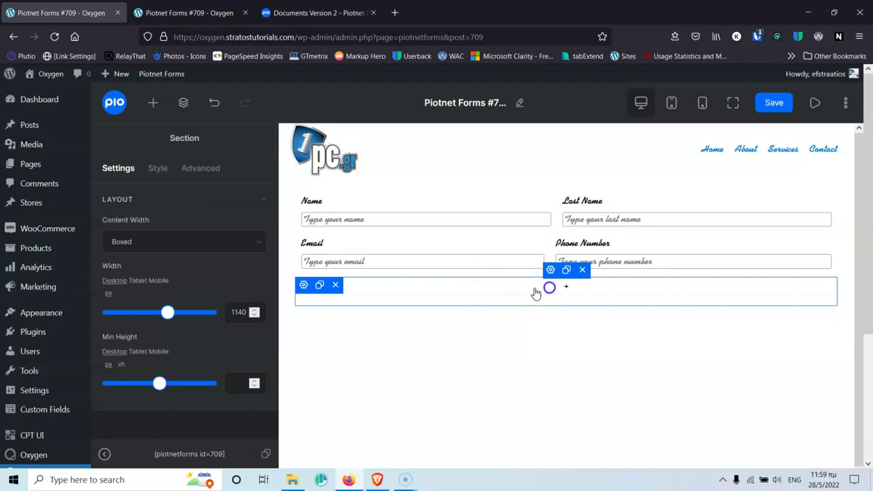
pyautogui.click(154, 104)
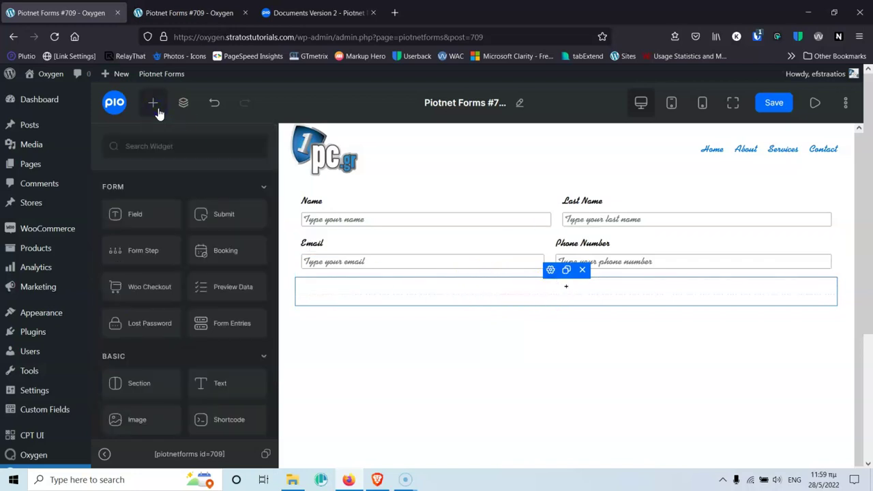
pyautogui.moveTo(168, 218); pyautogui.dragTo(513, 298)
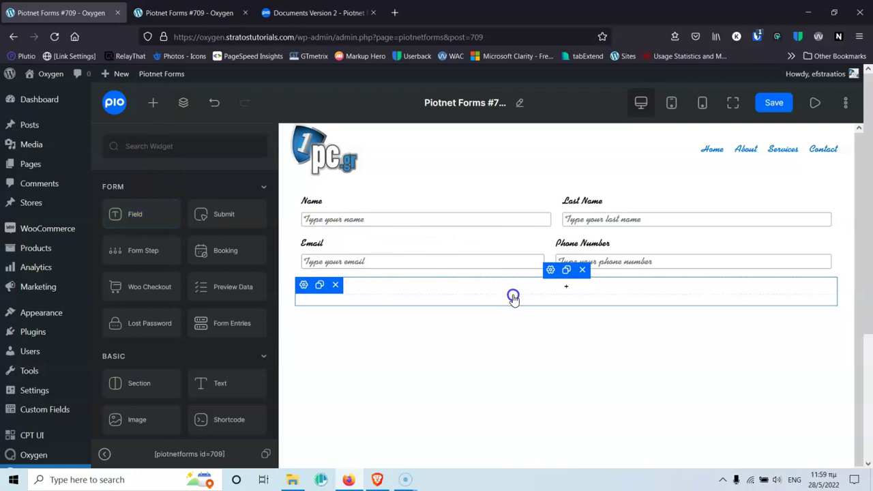
pyautogui.moveTo(136, 214); pyautogui.dragTo(385, 297)
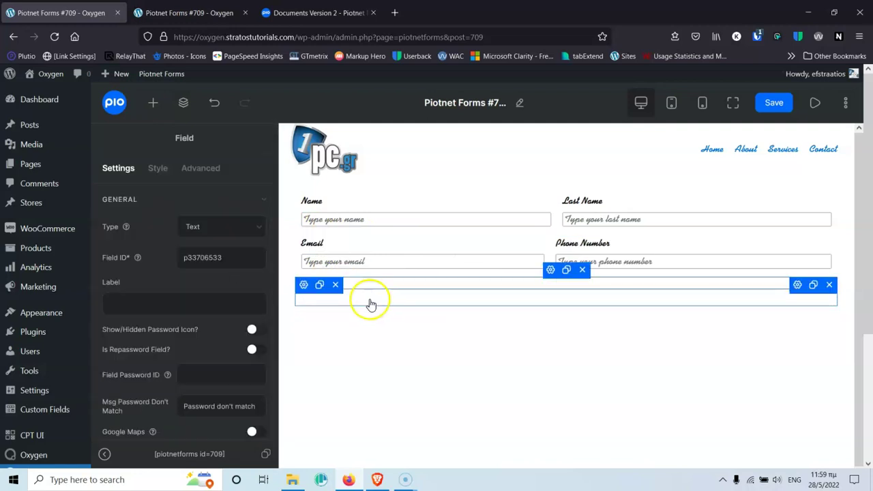
# - Set the new full-width field's ID to message, its label to Message and its placeholder to "Type your message"
pyautogui.click(231, 258)
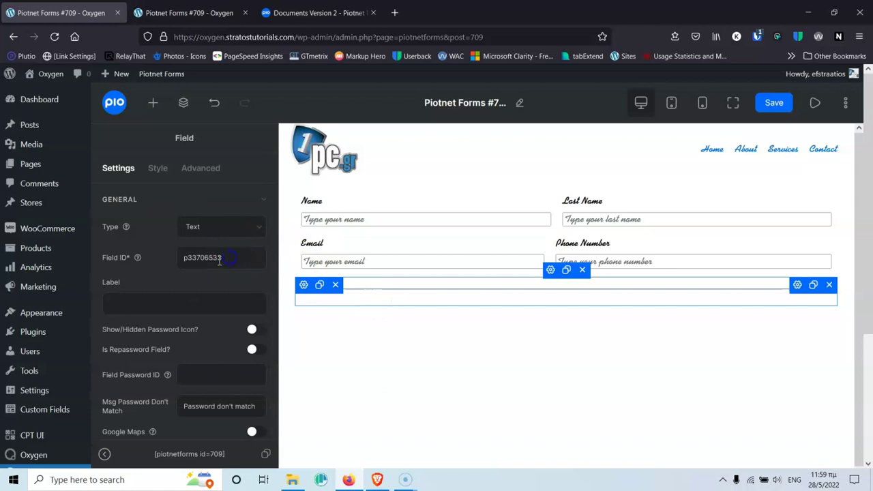
pyautogui.doubleClick(207, 258)
pyautogui.click(206, 258)
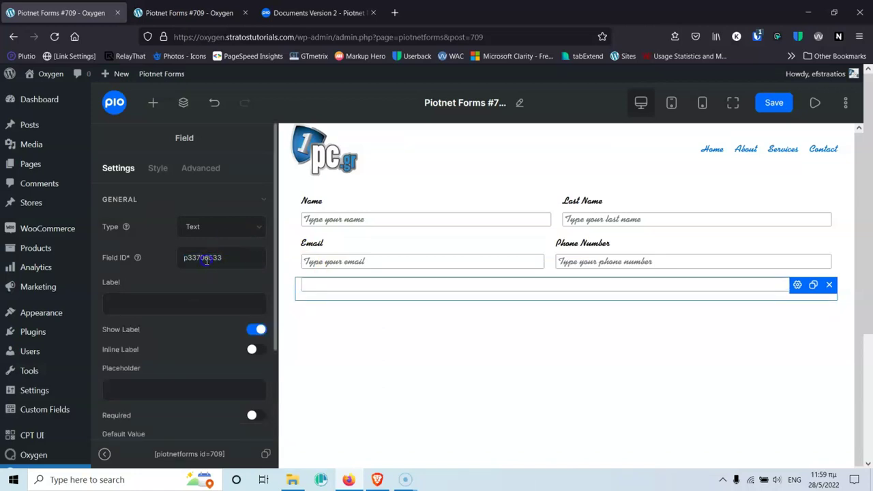
pyautogui.doubleClick(207, 258)
pyautogui.write('messa')
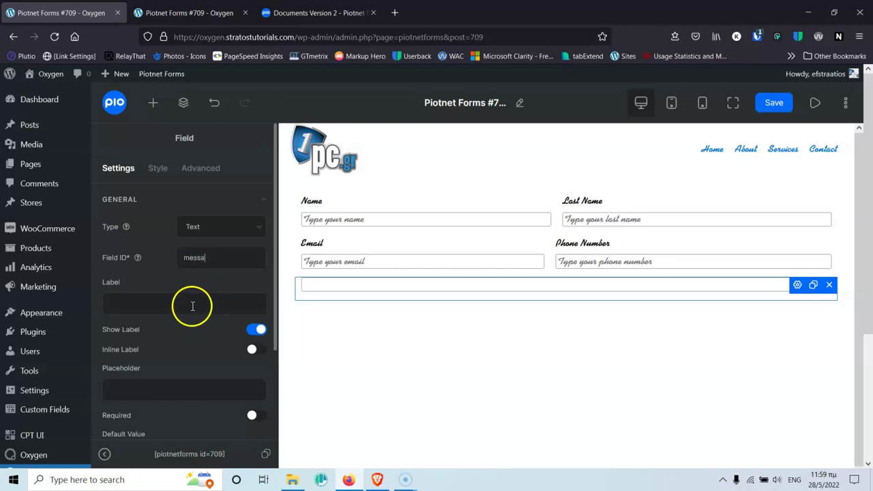
pyautogui.write('ge')
pyautogui.click(192, 306)
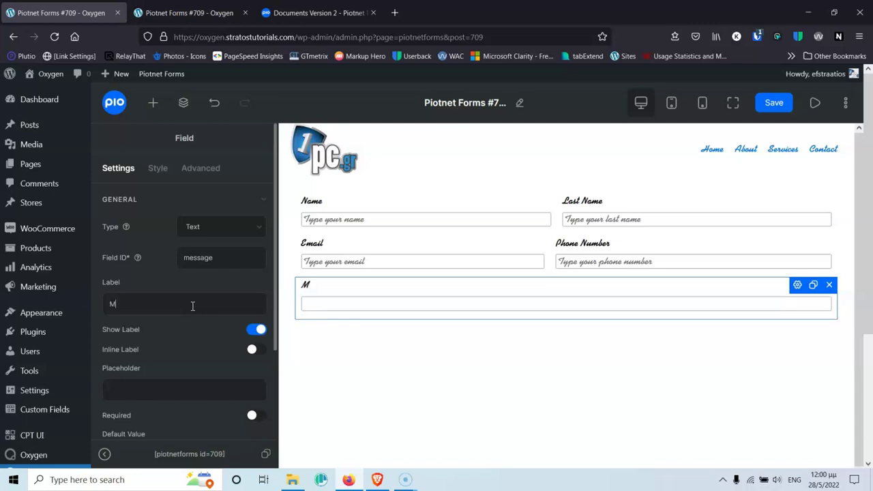
pyautogui.write('s')
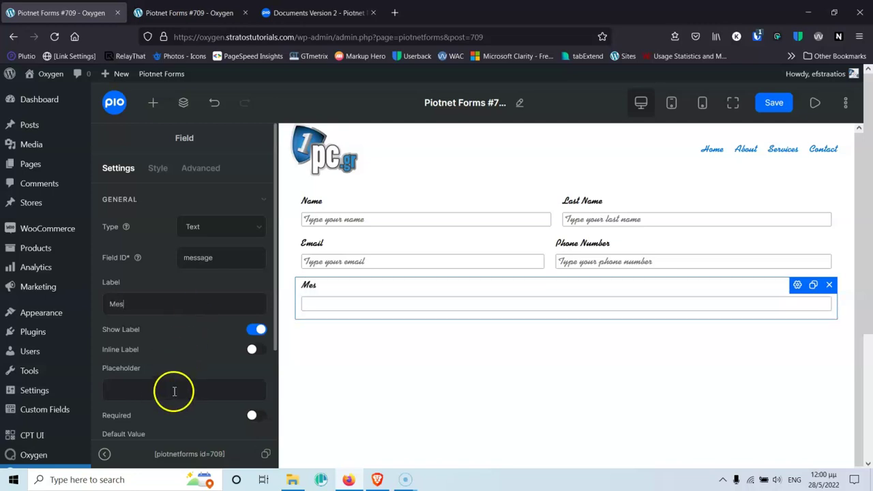
pyautogui.write('sage')
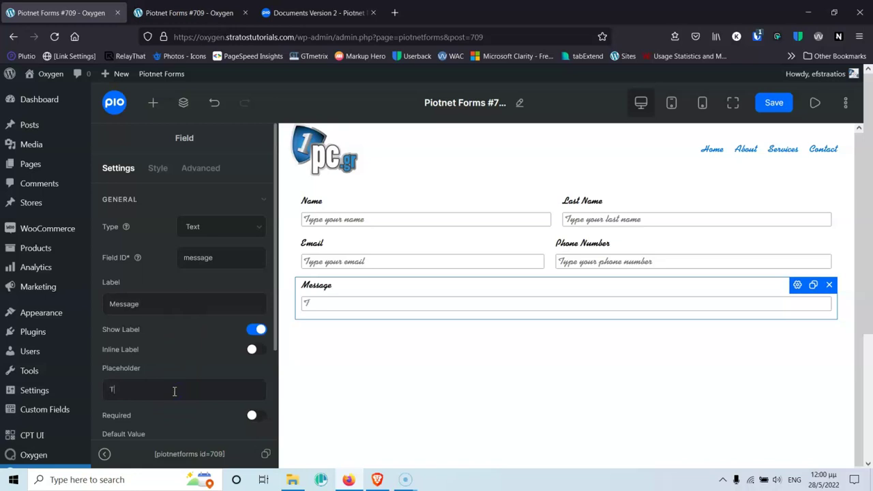
pyautogui.click(175, 390)
pyautogui.write('Type your message')
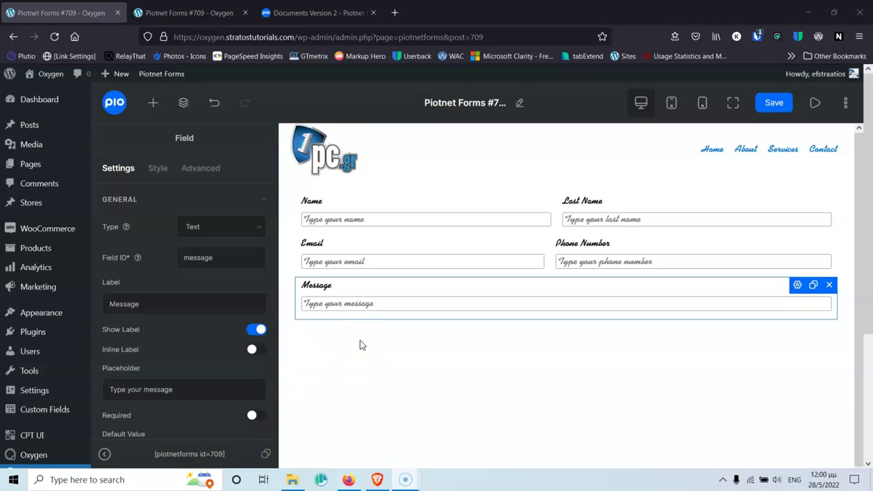
# - Place a Submit widget below the Message field and set its button text to "Send Now!"
pyautogui.click(377, 341)
pyautogui.click(152, 106)
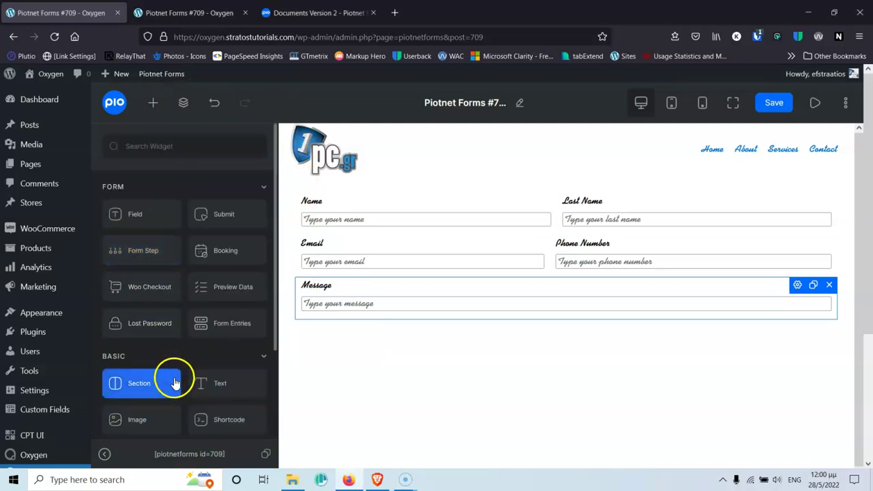
pyautogui.click(228, 219)
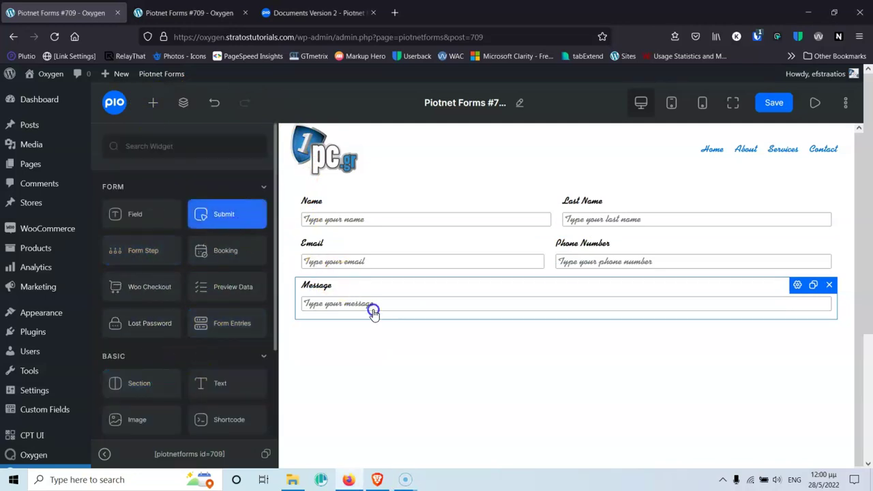
pyautogui.moveTo(242, 216); pyautogui.dragTo(368, 335)
pyautogui.moveTo(228, 215); pyautogui.dragTo(335, 306)
pyautogui.moveTo(228, 212); pyautogui.dragTo(298, 350)
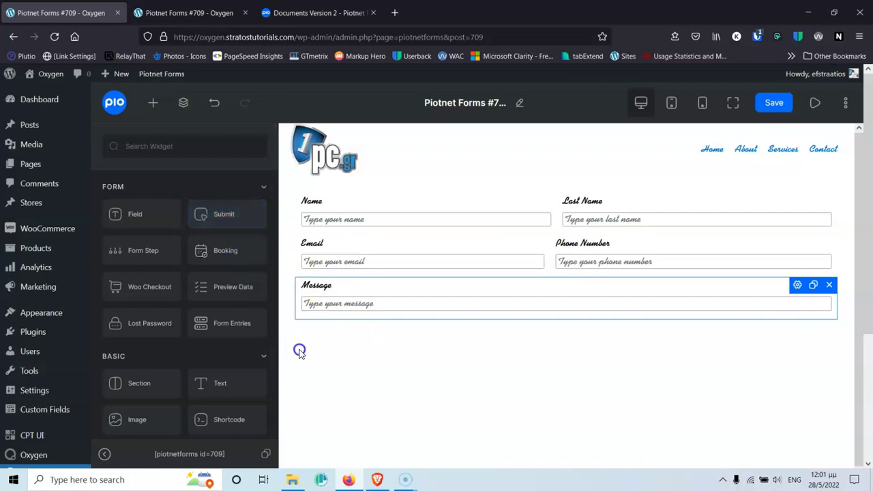
pyautogui.moveTo(247, 220); pyautogui.dragTo(446, 349)
pyautogui.moveTo(204, 324); pyautogui.dragTo(382, 337)
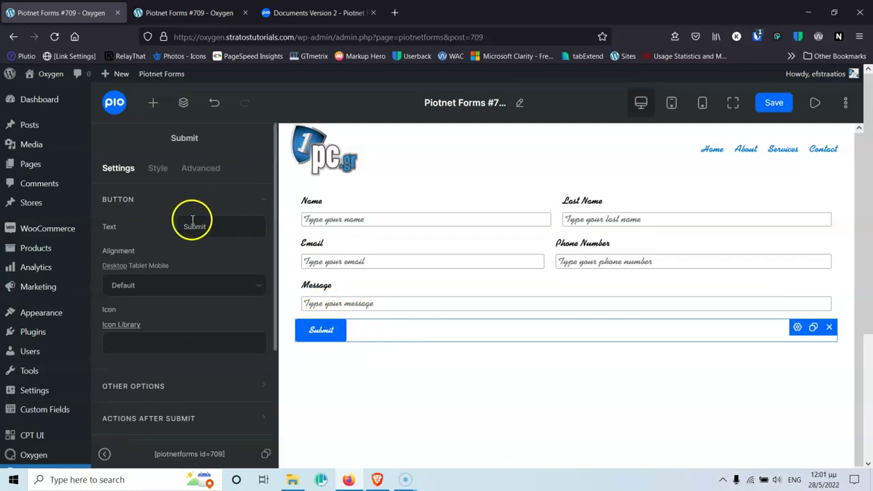
pyautogui.moveTo(240, 226); pyautogui.dragTo(156, 227)
pyautogui.write('Send Now!')
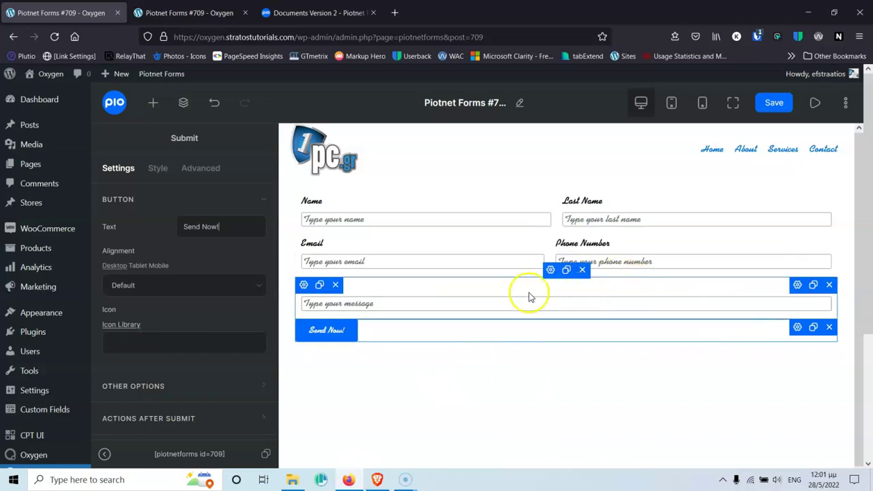
# - Change the Message field's type to Textarea and save the form
pyautogui.click(417, 298)
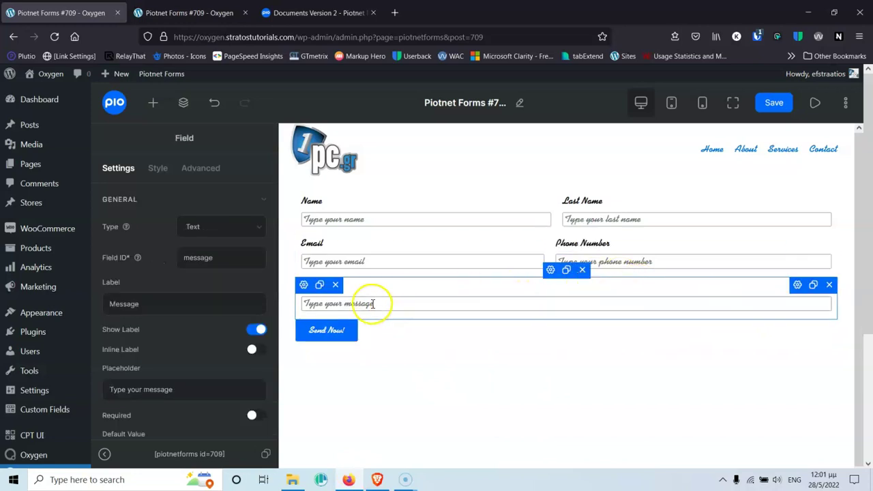
pyautogui.click(230, 229)
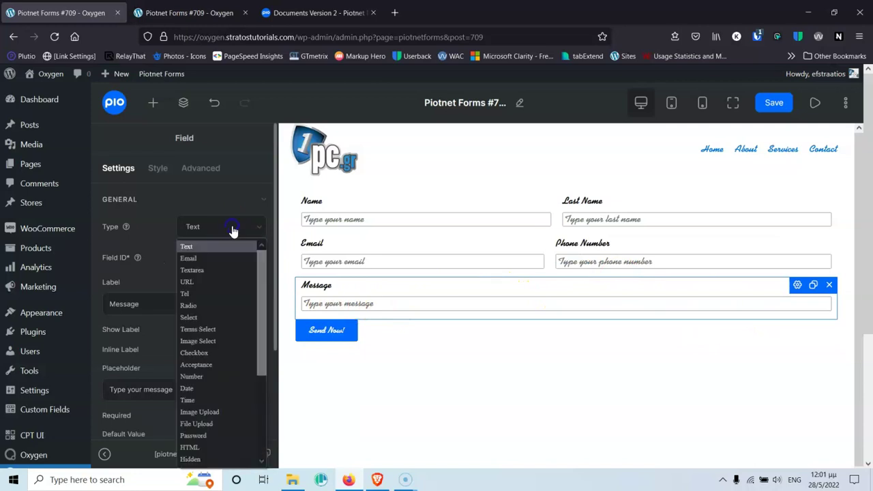
pyautogui.click(231, 273)
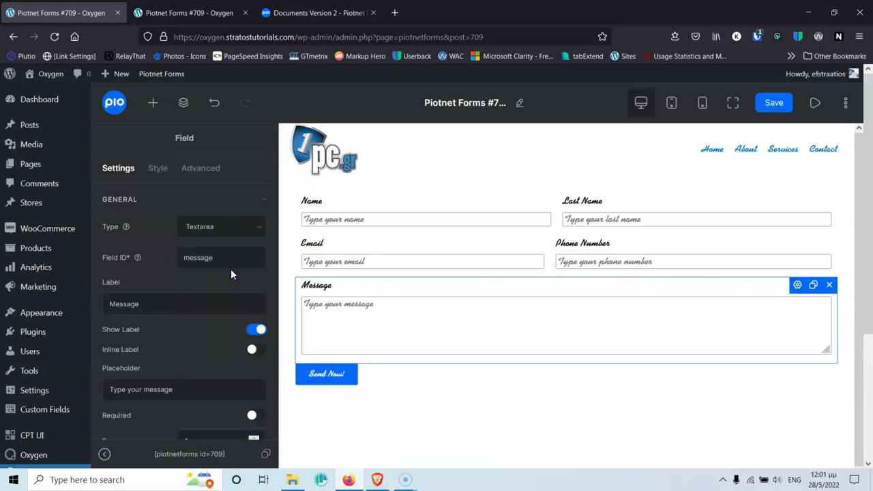
pyautogui.click(765, 107)
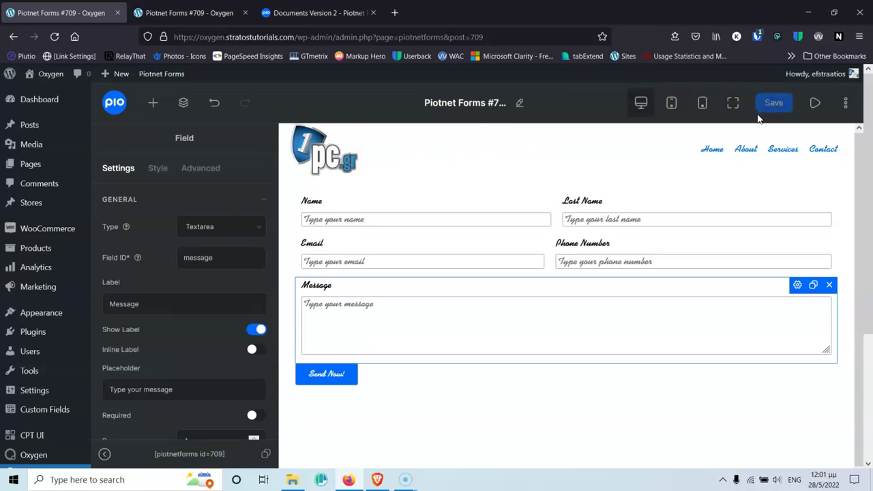
# - Refresh the live form page to check the message area and button, and return to the form builder
pyautogui.click(137, 14)
pyautogui.click(54, 37)
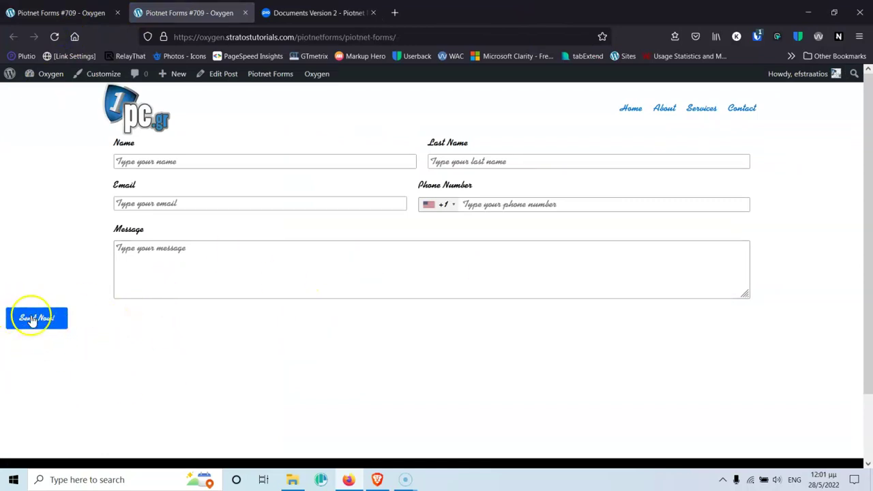
pyautogui.click(68, 13)
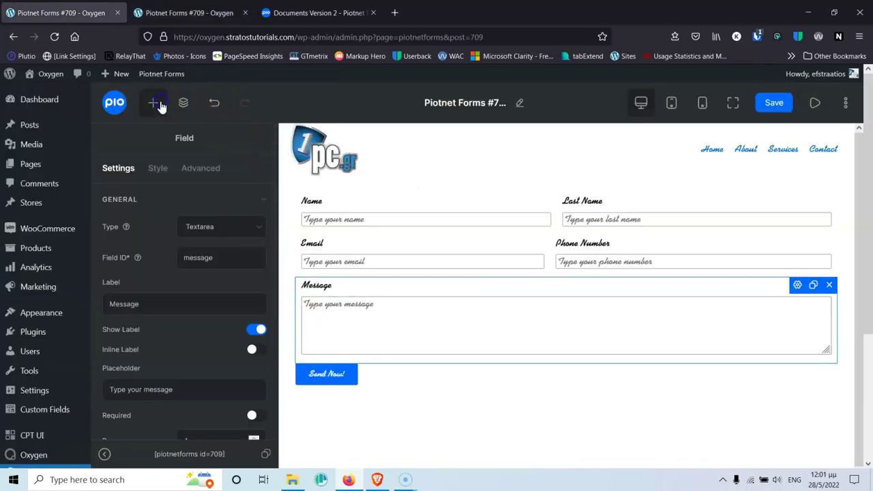
# - Move the Send Now! button into a new section directly below the Message field and save the form
pyautogui.click(157, 104)
pyautogui.moveTo(153, 397); pyautogui.dragTo(388, 377)
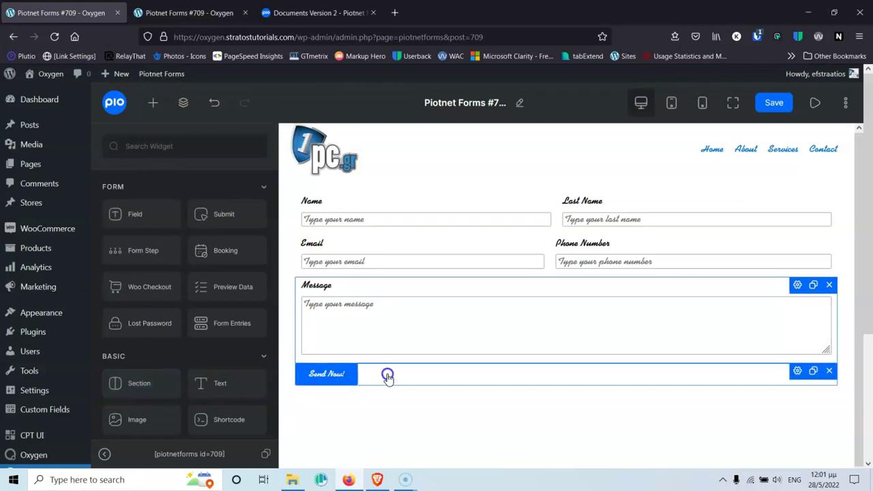
pyautogui.click(151, 396)
pyautogui.moveTo(151, 396); pyautogui.dragTo(415, 371)
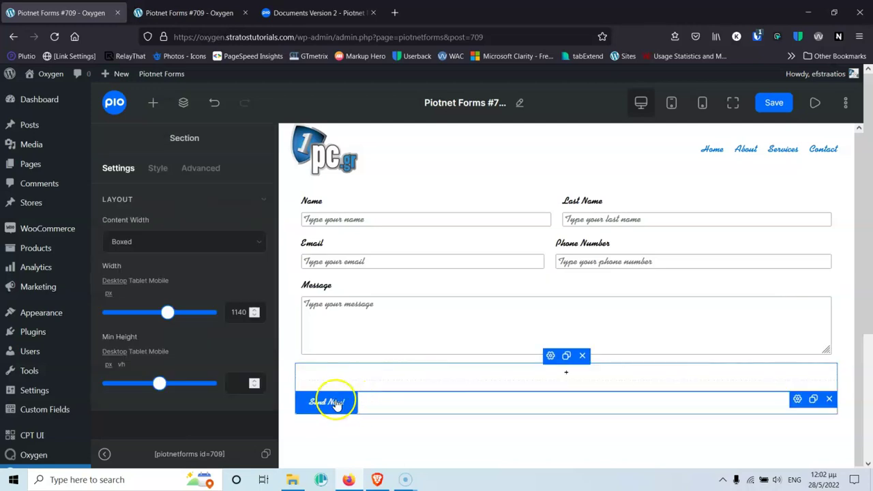
pyautogui.moveTo(339, 403); pyautogui.dragTo(373, 379)
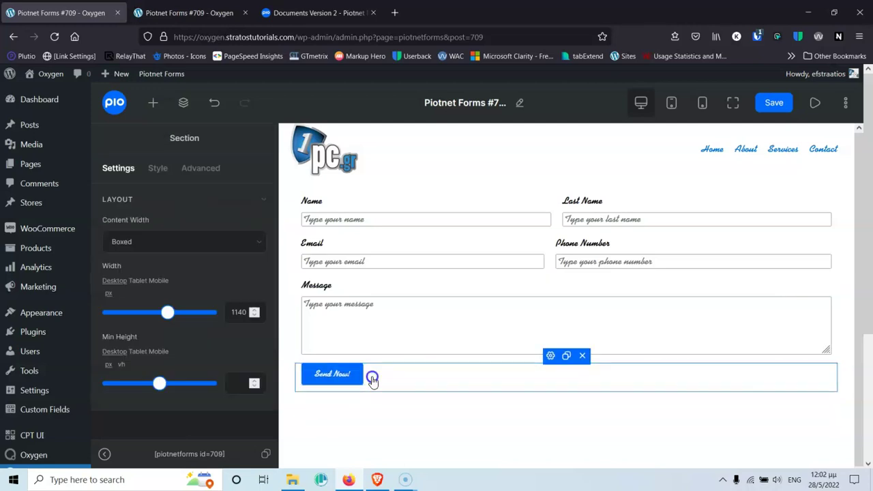
pyautogui.click(778, 103)
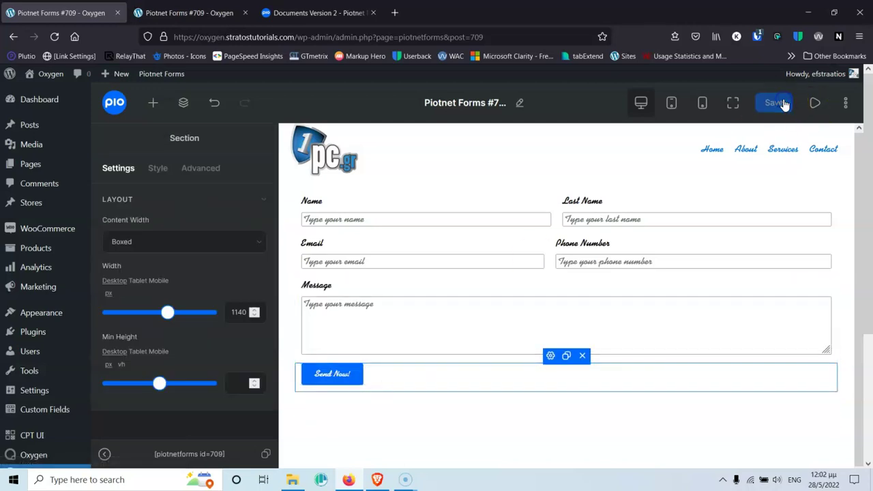
# - Reload the live form page to check the Send Now! button's alignment, and save the form again in the builder
pyautogui.click(199, 13)
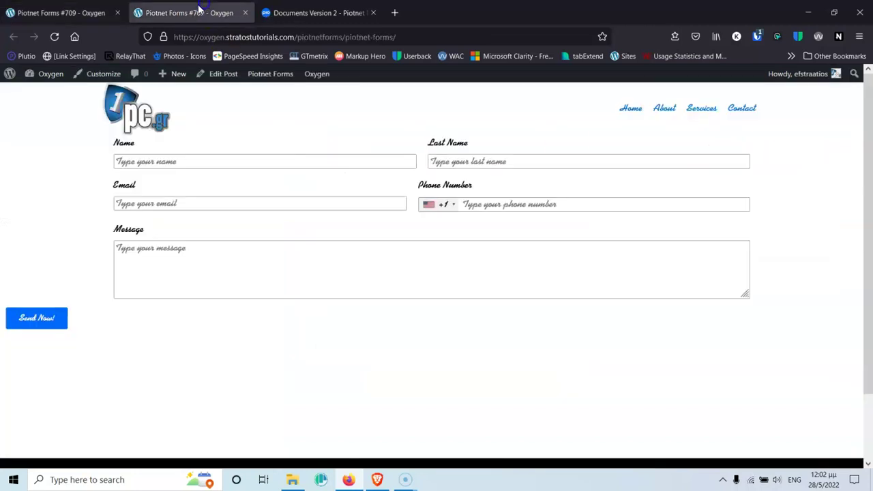
pyautogui.click(53, 37)
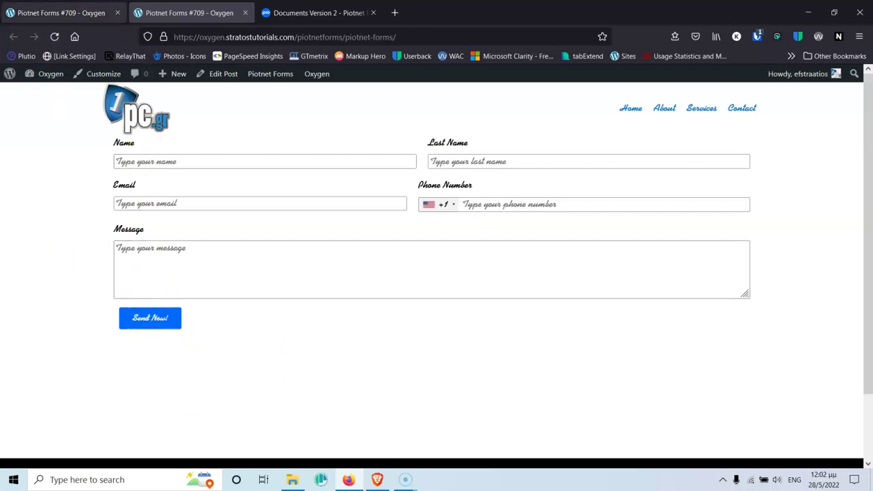
pyautogui.click(80, 13)
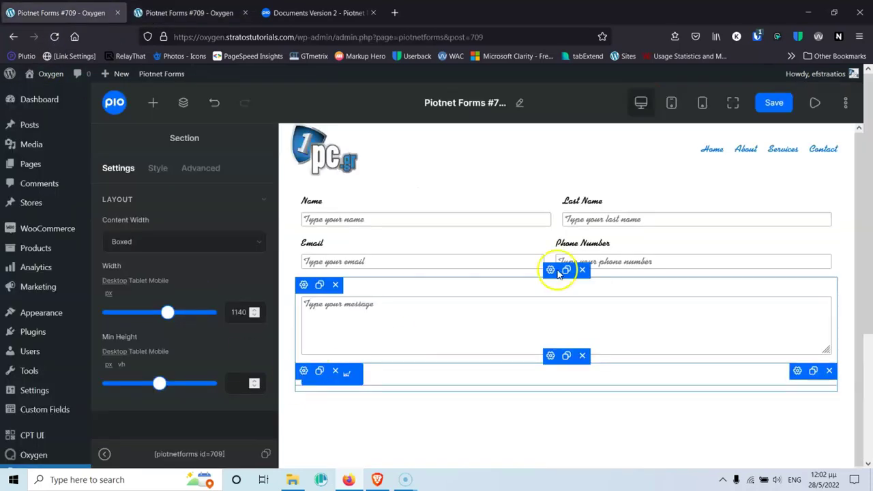
pyautogui.click(775, 105)
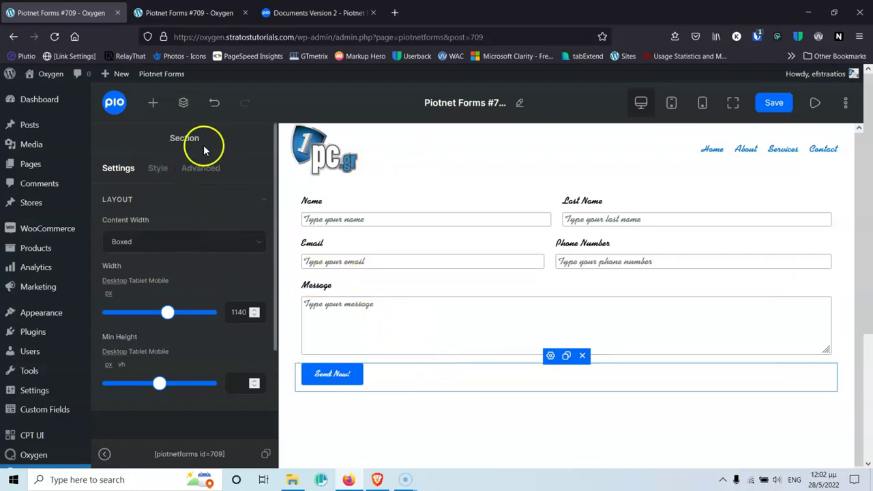
# - Examine the Message field's general, style and advanced options, including margin, padding, size, box shadow and border
pyautogui.click(681, 301)
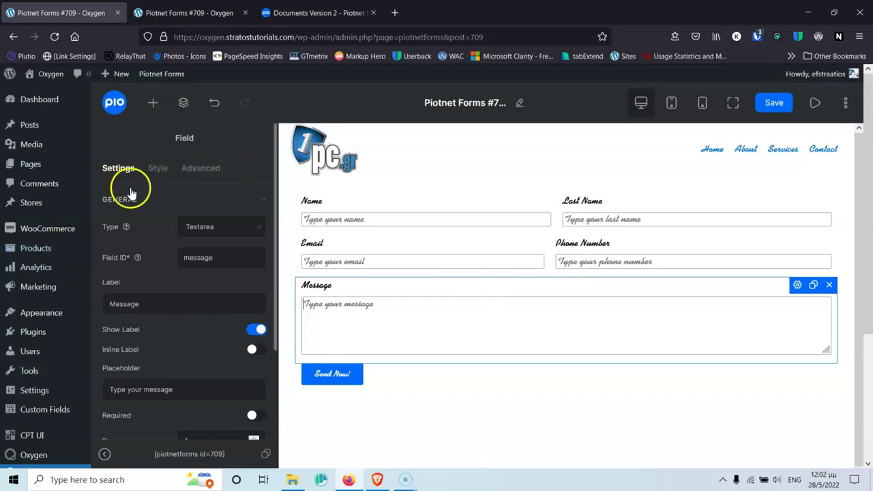
pyautogui.scroll(-5, 152, 312)
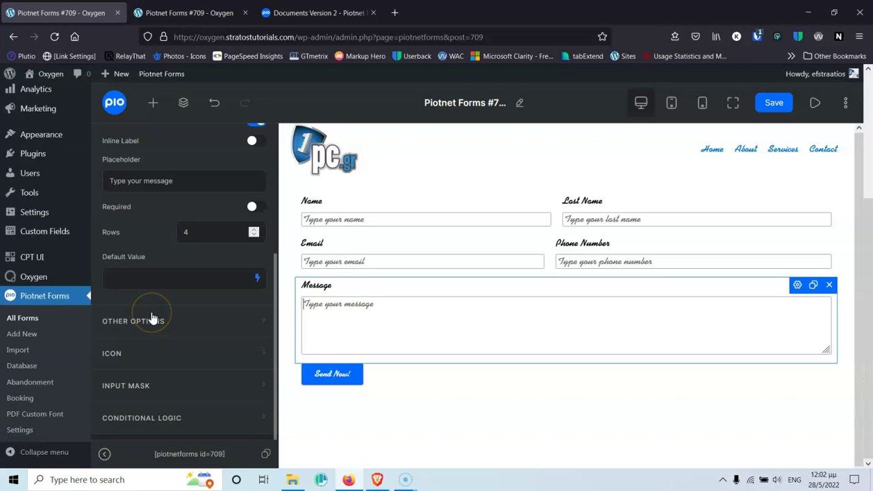
pyautogui.scroll(5, 156, 312)
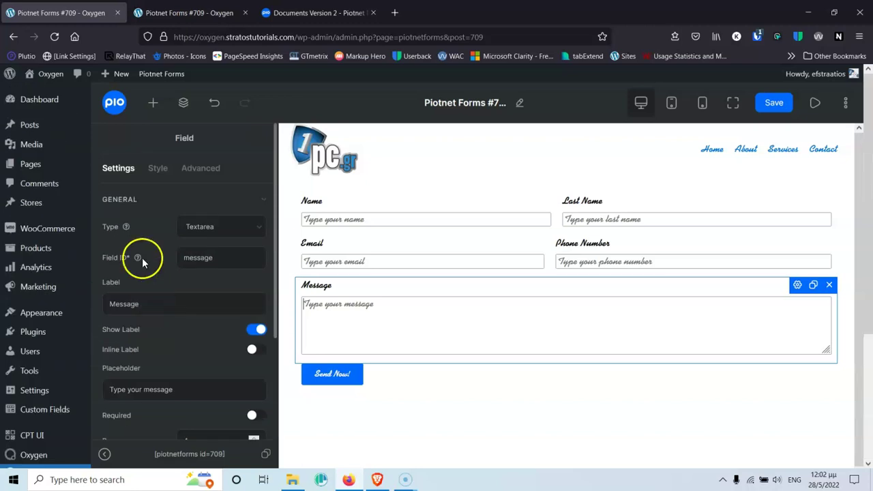
pyautogui.click(157, 173)
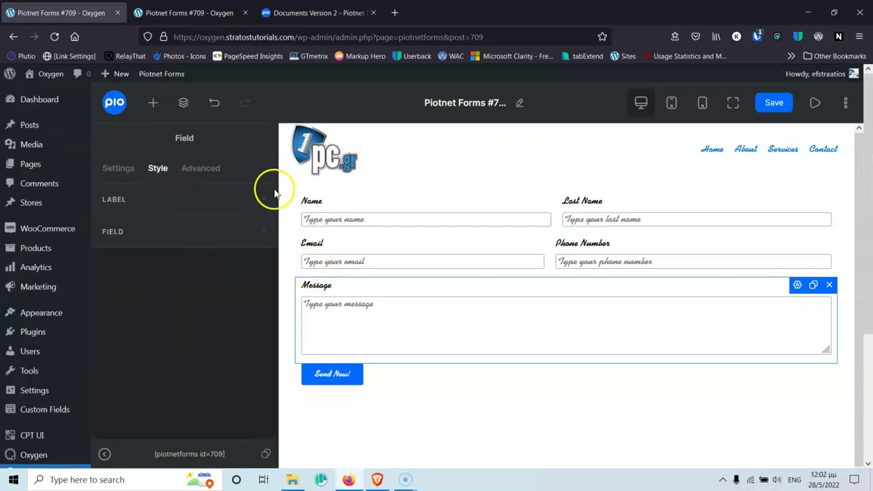
pyautogui.click(214, 170)
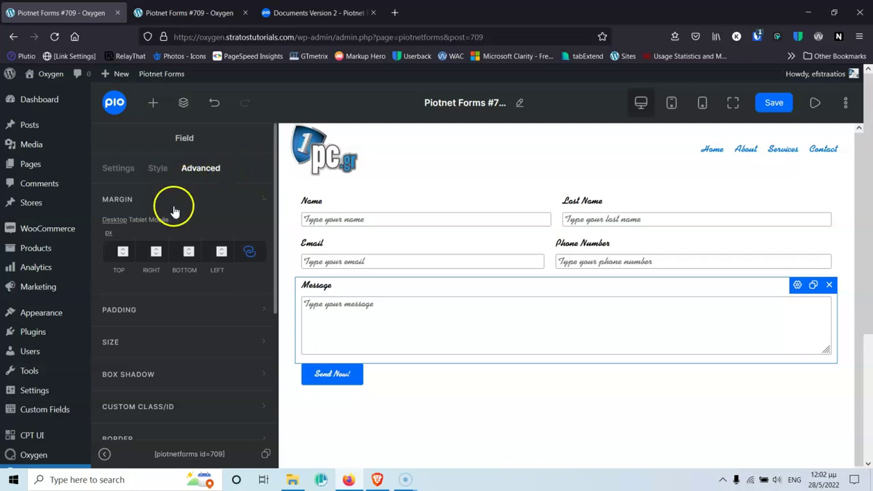
pyautogui.scroll(-1, 174, 212)
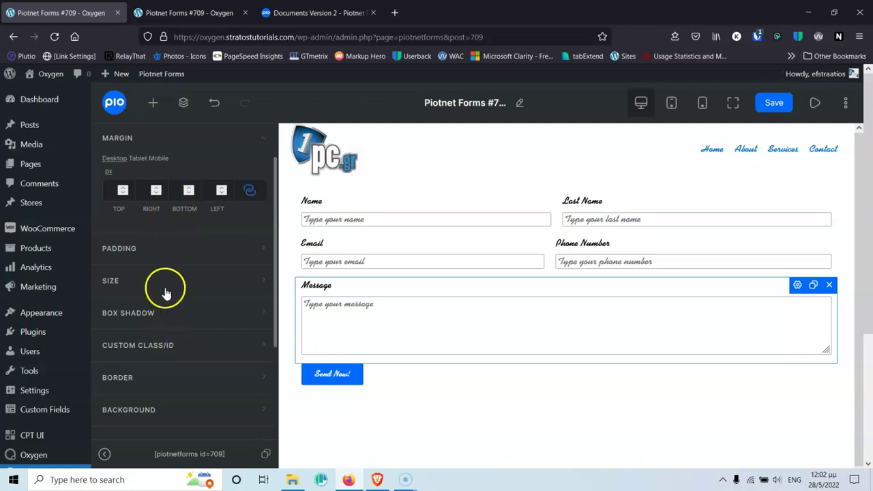
pyautogui.scroll(-4, 196, 341)
pyautogui.scroll(5, 230, 376)
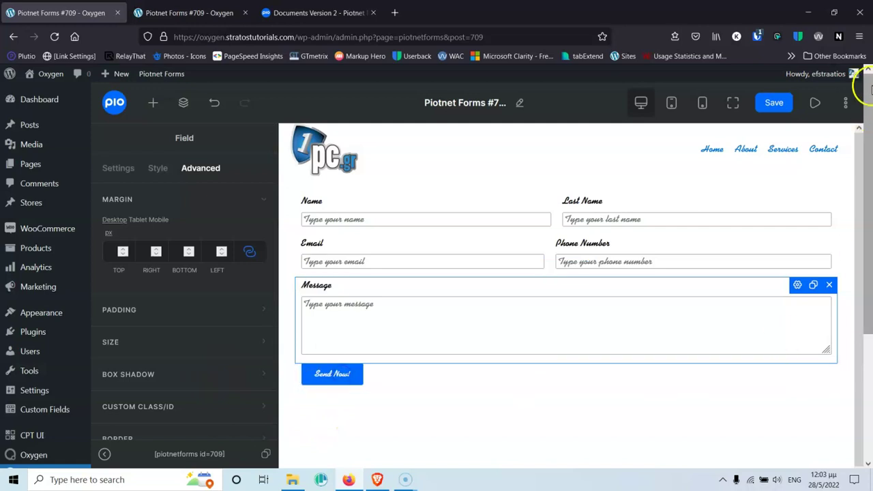
# - Set the text color of all field labels to red in the form's global settings
pyautogui.click(845, 104)
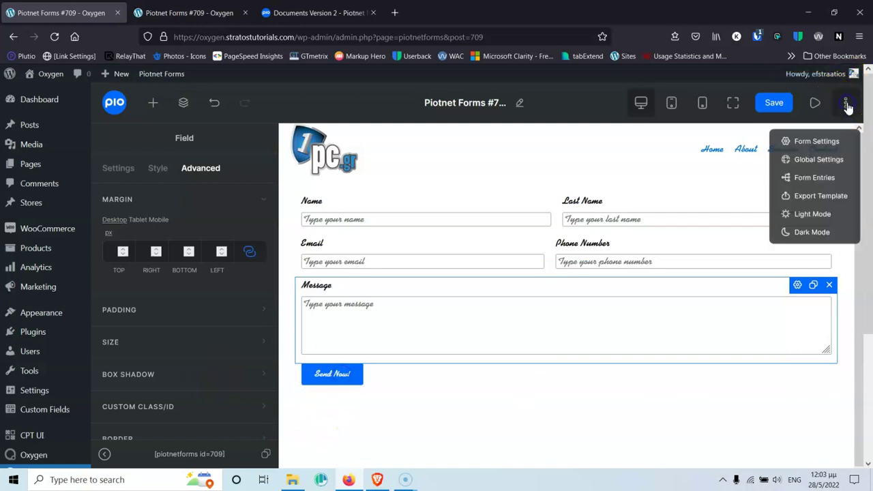
pyautogui.click(818, 160)
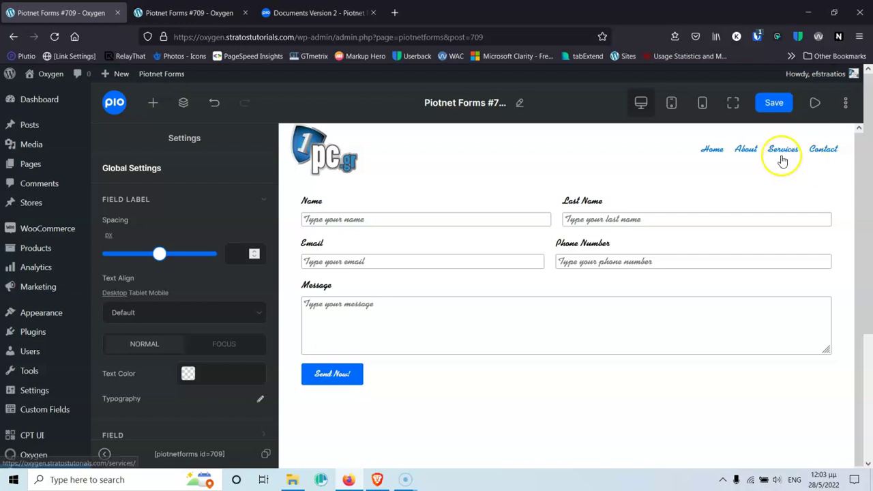
pyautogui.click(187, 373)
pyautogui.scroll(-1, 206, 306)
pyautogui.scroll(-1, 206, 306)
pyautogui.click(196, 302)
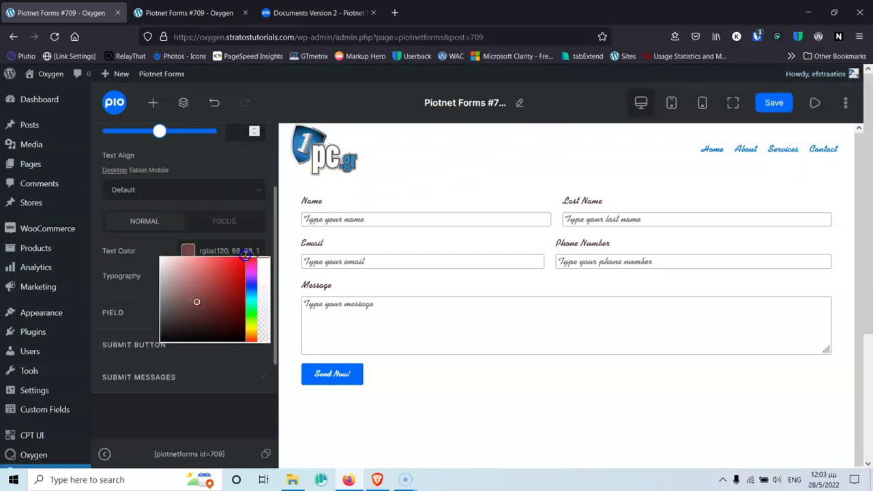
pyautogui.click(162, 244)
# - Give all fields a light grey background with RGB value 237 and black text, rgba(0, 0, 0, 1), in the global settings
pyautogui.click(162, 311)
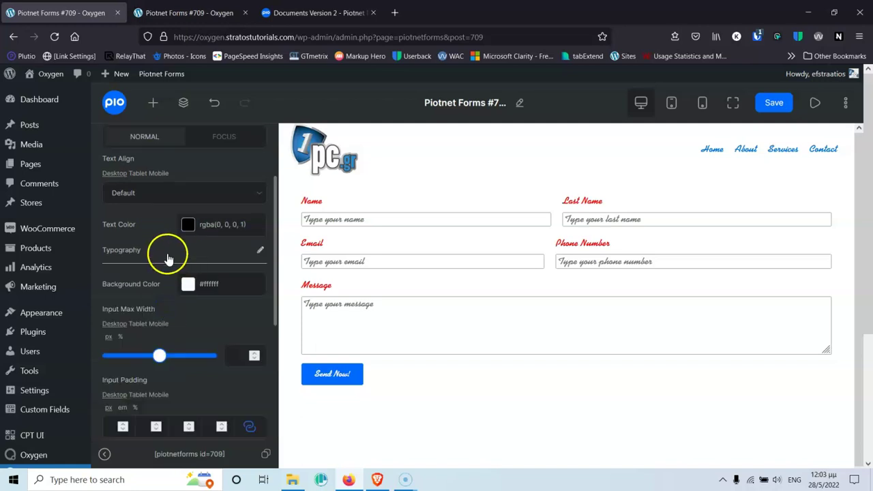
pyautogui.click(188, 284)
pyautogui.moveTo(161, 306); pyautogui.dragTo(157, 297)
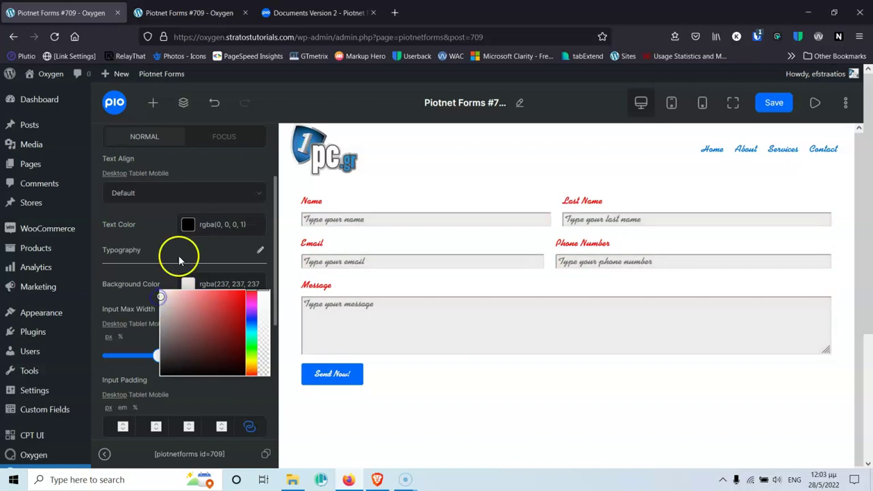
pyautogui.click(186, 226)
pyautogui.moveTo(151, 298); pyautogui.dragTo(151, 326)
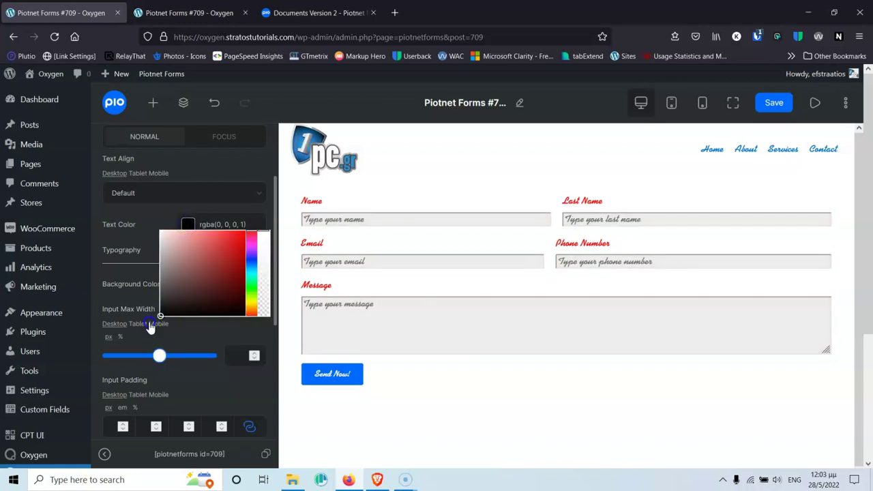
pyautogui.click(150, 225)
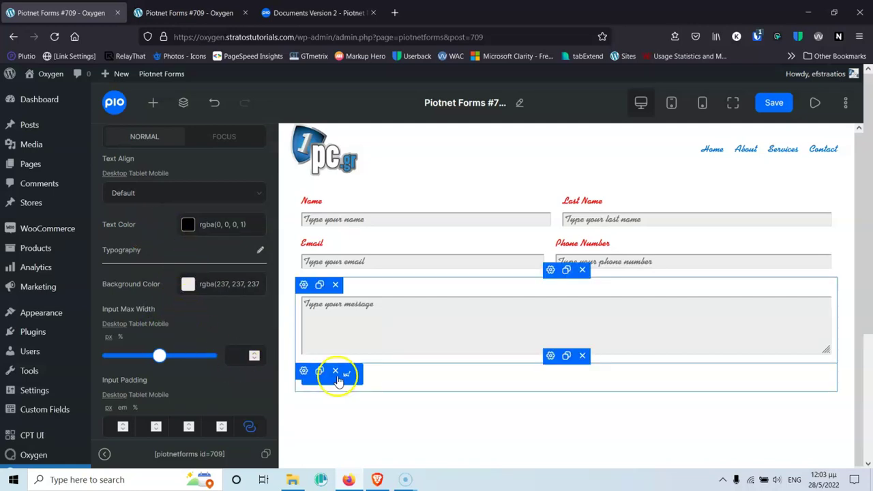
pyautogui.click(358, 377)
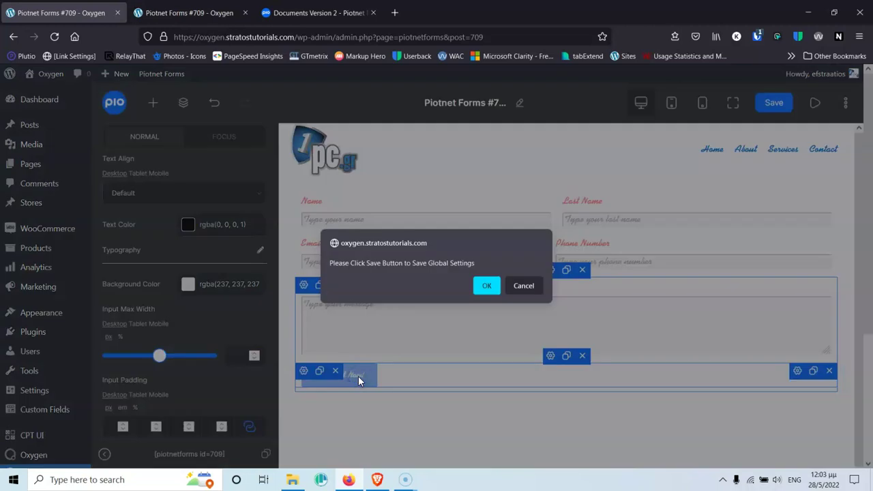
pyautogui.click(518, 286)
pyautogui.click(760, 374)
pyautogui.click(845, 102)
pyautogui.click(827, 162)
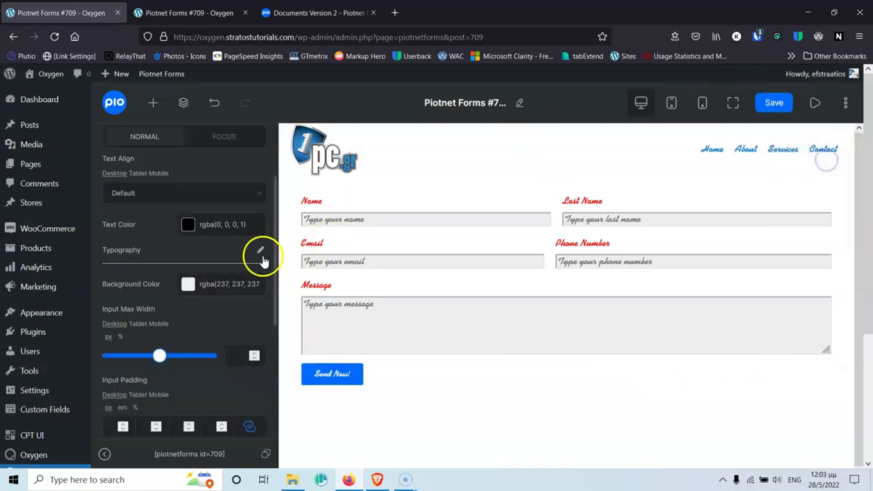
# - Set the submit button's background color to green, rgba(0, 255, 34, 1), in the form's global settings
pyautogui.scroll(-5, 177, 297)
pyautogui.click(154, 348)
pyautogui.scroll(3, 180, 259)
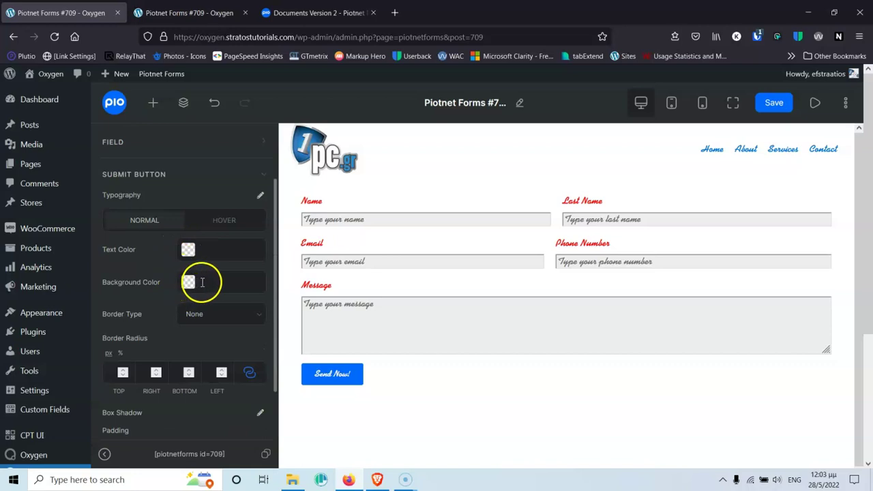
pyautogui.click(204, 282)
pyautogui.moveTo(252, 318); pyautogui.dragTo(251, 340)
pyautogui.moveTo(236, 306); pyautogui.dragTo(246, 287)
# - Set the submit button's text color to black, rgba(0, 0, 0, 1), in the global settings and save
pyautogui.click(186, 251)
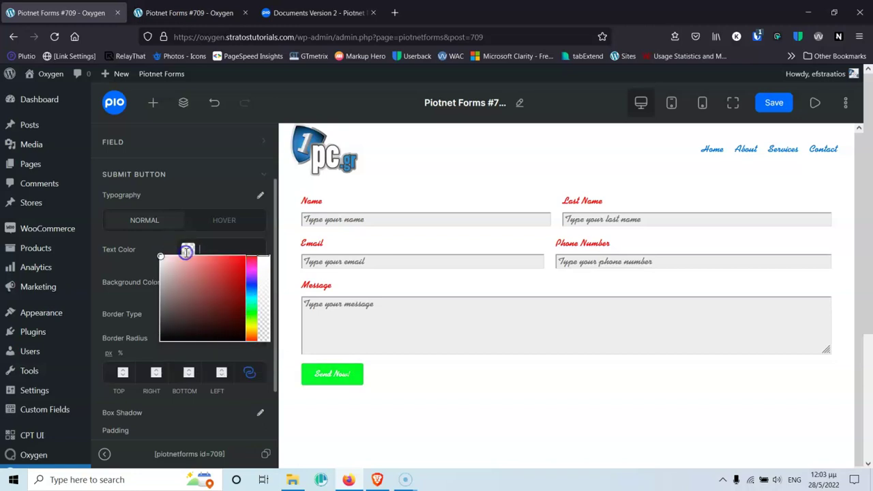
pyautogui.moveTo(180, 276); pyautogui.dragTo(162, 332)
pyautogui.click(142, 266)
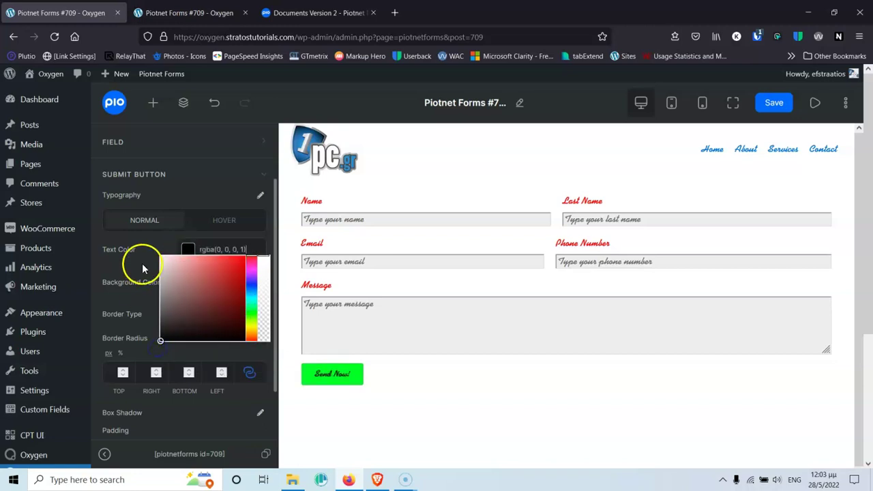
pyautogui.click(136, 220)
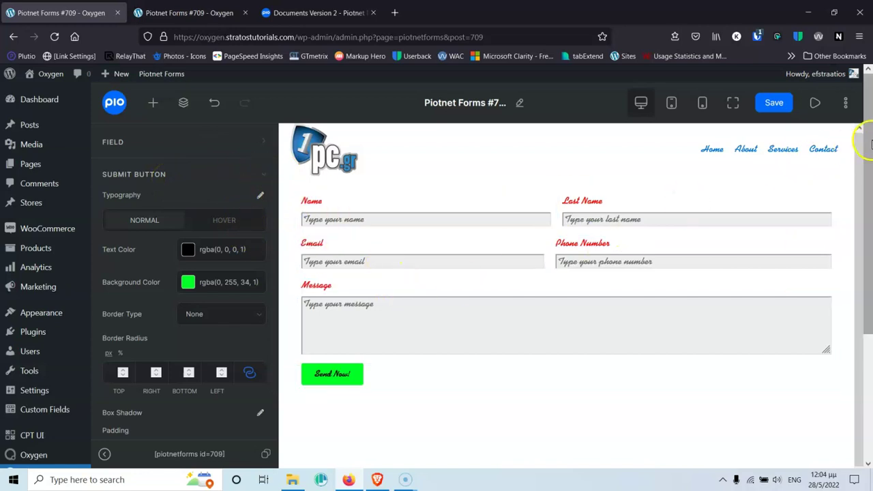
pyautogui.click(778, 108)
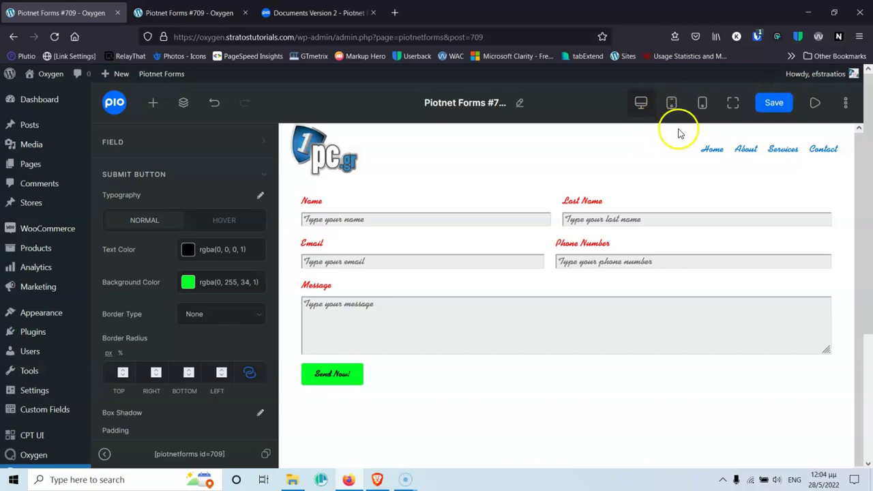
# - Try a blue field label text color, about RGB 12, 114, 230, in this form's own settings
pyautogui.click(846, 104)
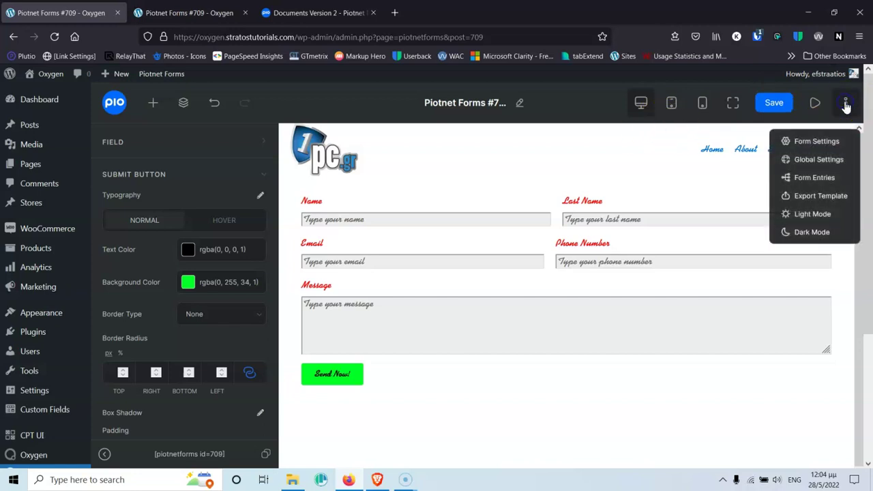
pyautogui.click(802, 143)
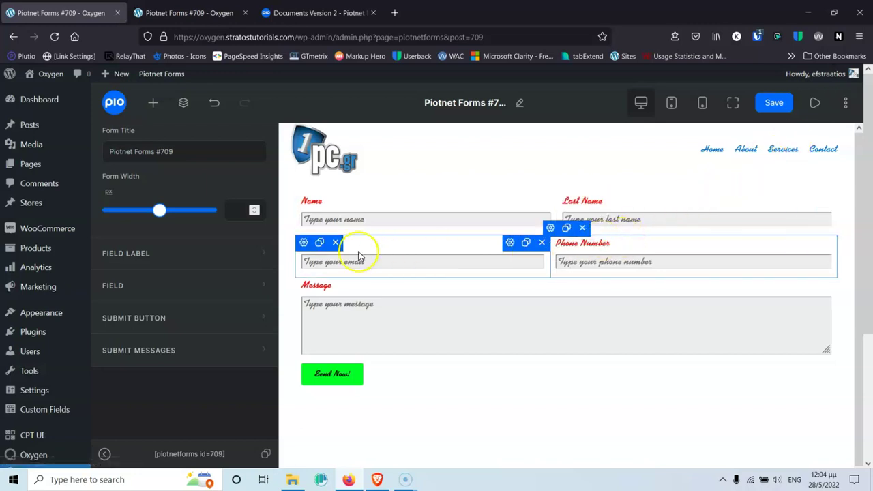
pyautogui.click(164, 257)
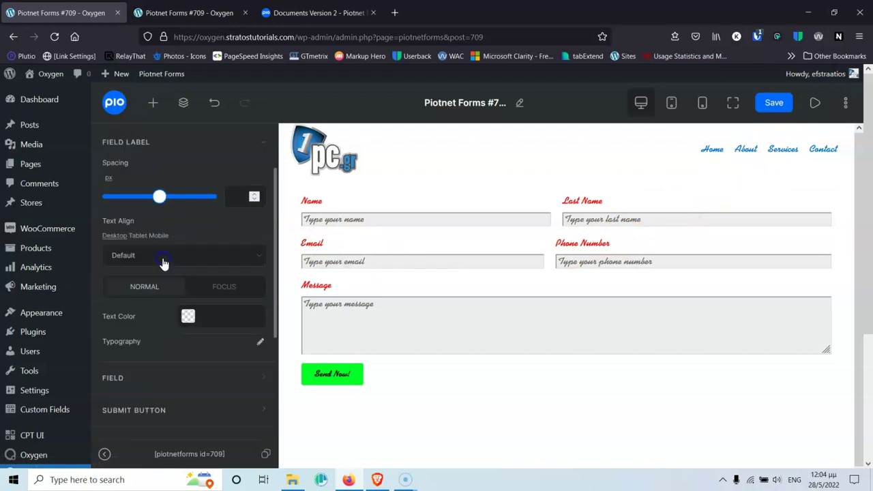
pyautogui.click(189, 316)
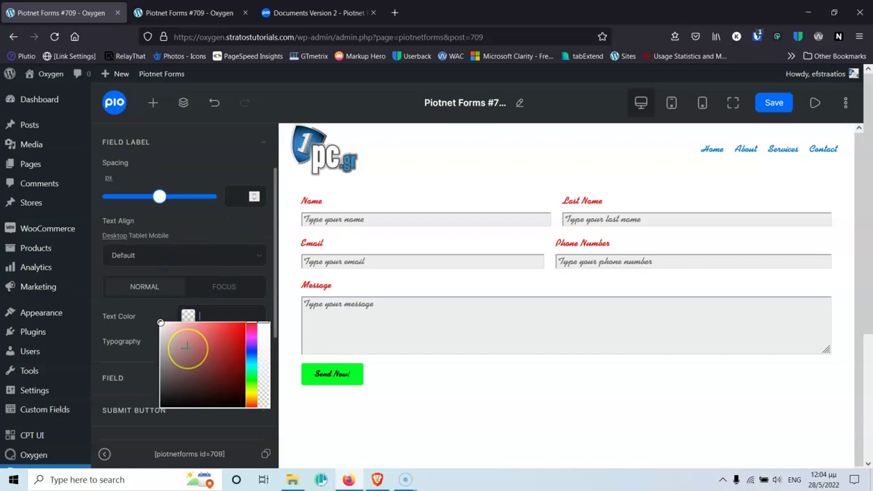
pyautogui.scroll(-3, 186, 347)
pyautogui.click(170, 271)
pyautogui.click(213, 268)
pyautogui.click(253, 241)
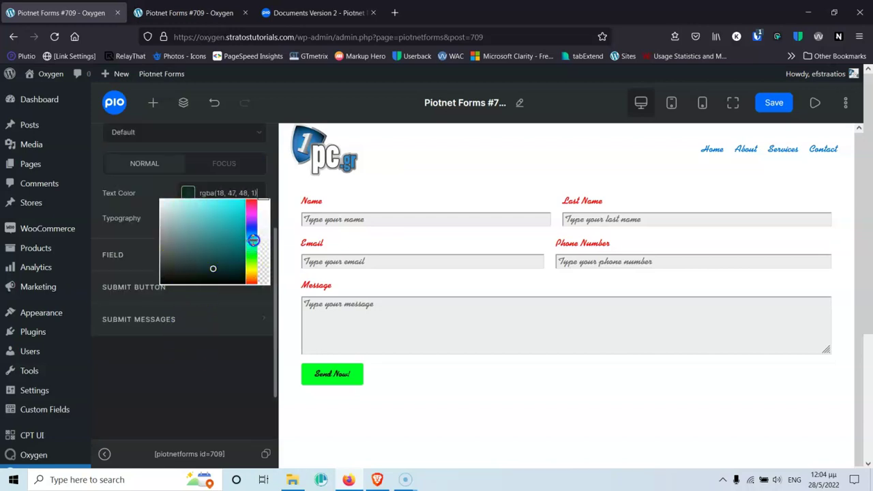
pyautogui.moveTo(231, 225); pyautogui.dragTo(240, 208)
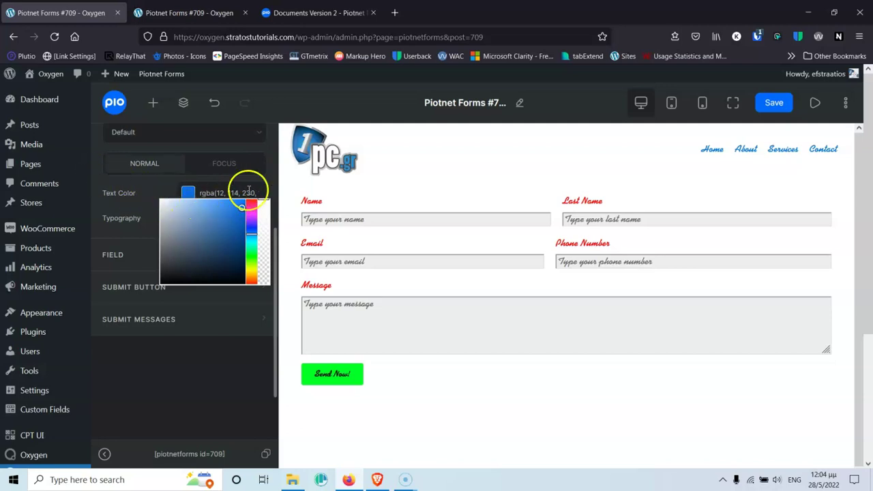
pyautogui.moveTo(311, 201)
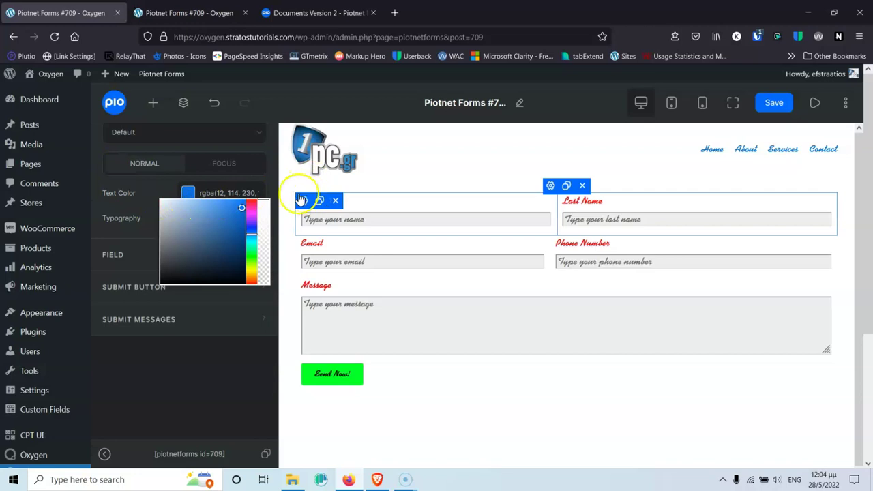
pyautogui.click(153, 185)
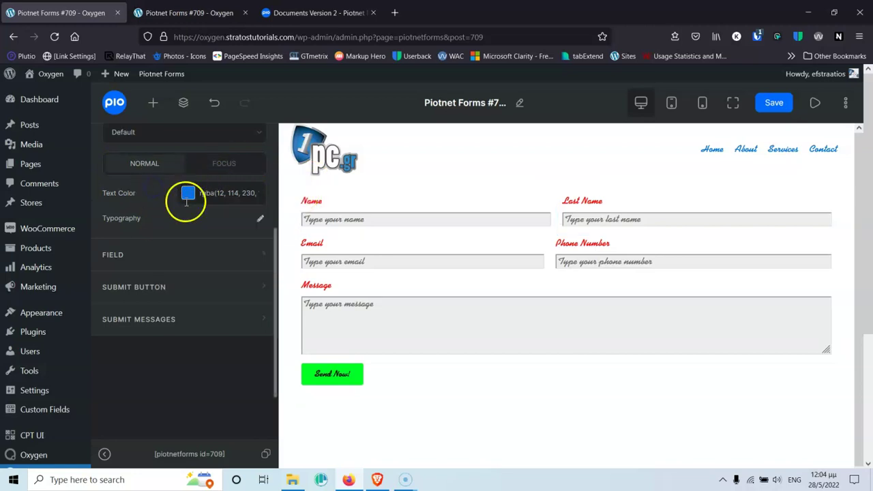
# - Clear the blue field label text color from this form's own settings
pyautogui.scroll(3, 188, 205)
pyautogui.scroll(-2, 194, 294)
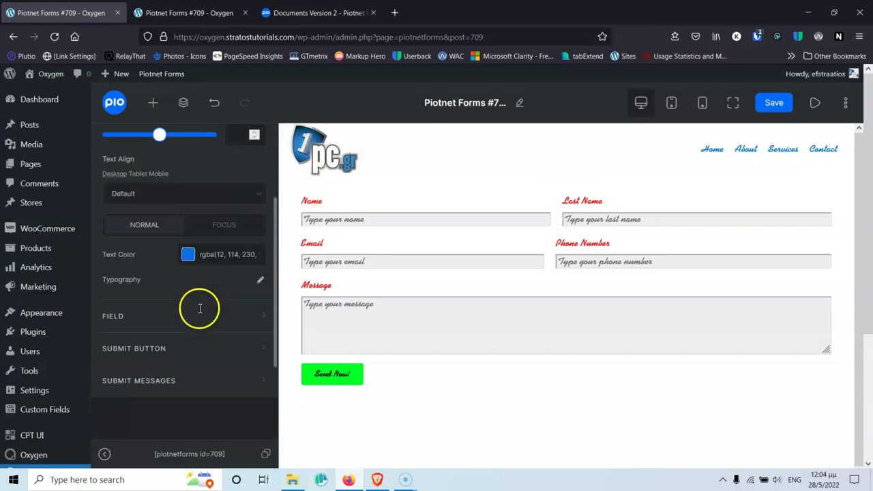
pyautogui.click(221, 255)
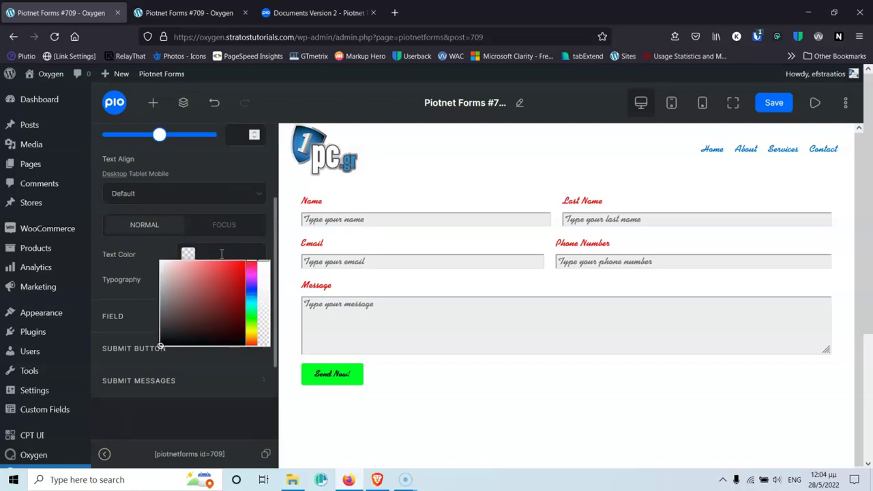
pyautogui.click(136, 251)
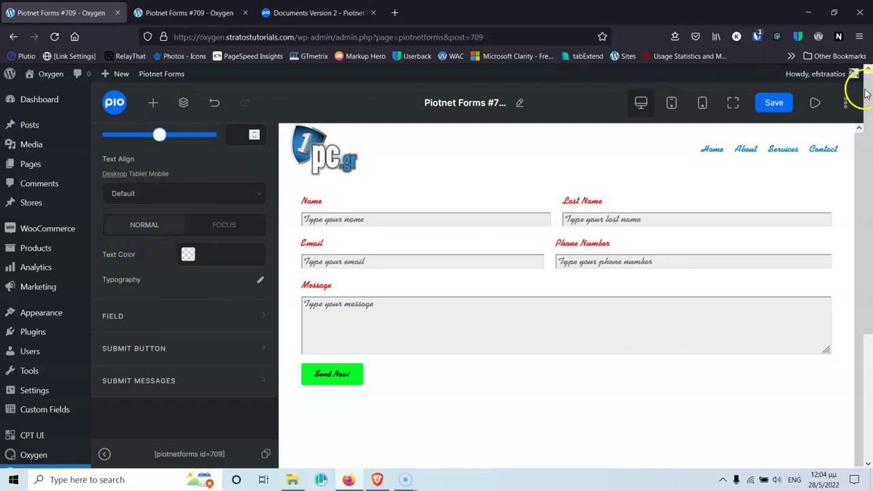
# - View this form's entries in the Piotnetforms Database and return to the form builder
pyautogui.click(845, 102)
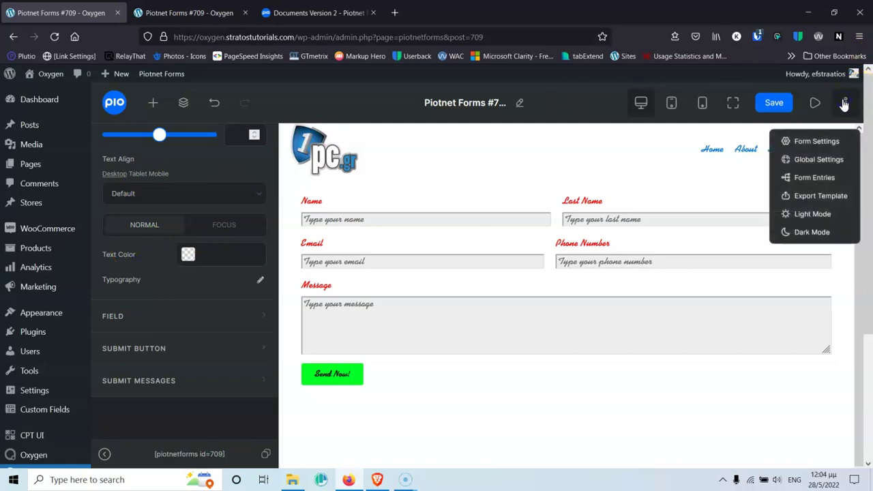
pyautogui.click(814, 178)
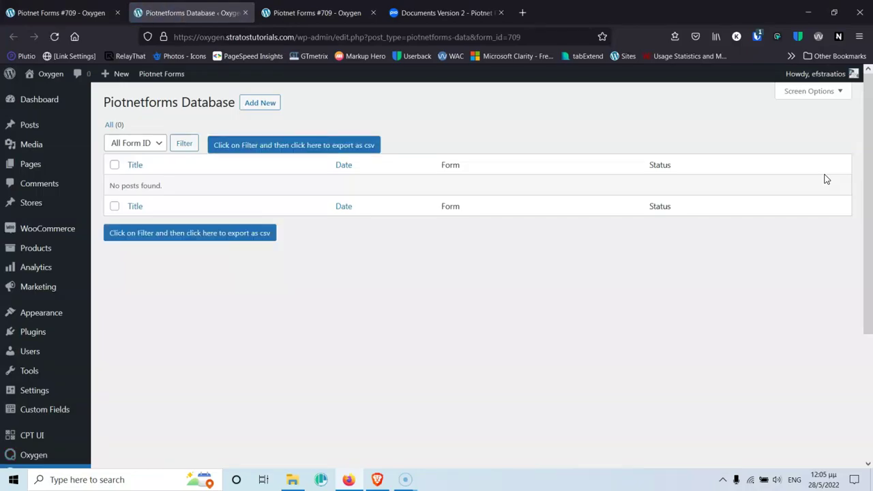
pyautogui.click(805, 208)
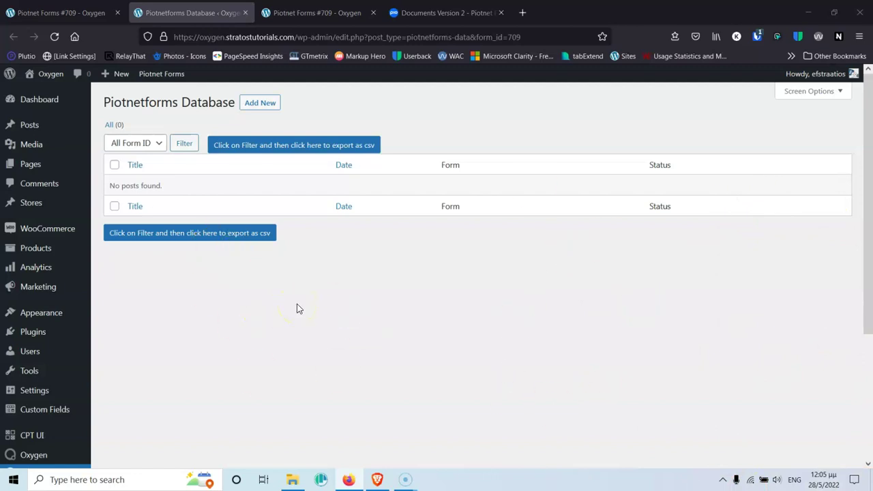
pyautogui.click(246, 12)
# - Switch the form builder's responsive preview through tablet to the mobile layout
pyautogui.click(846, 103)
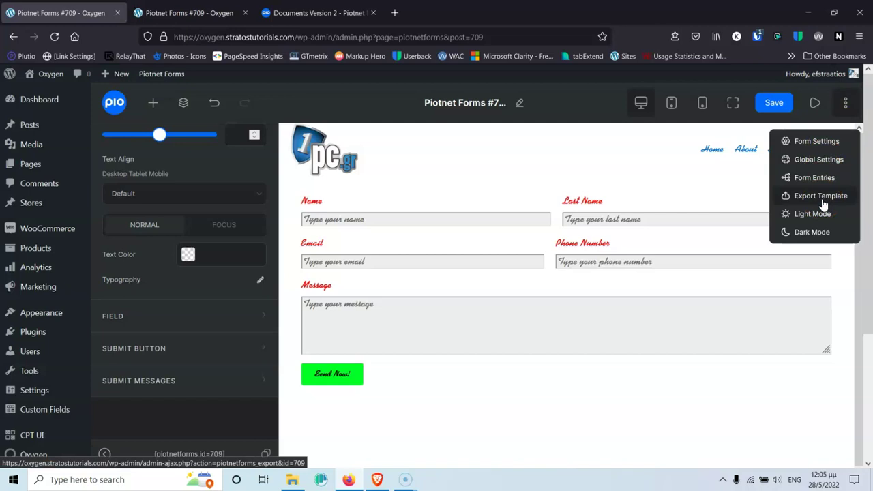
pyautogui.click(558, 161)
pyautogui.click(673, 104)
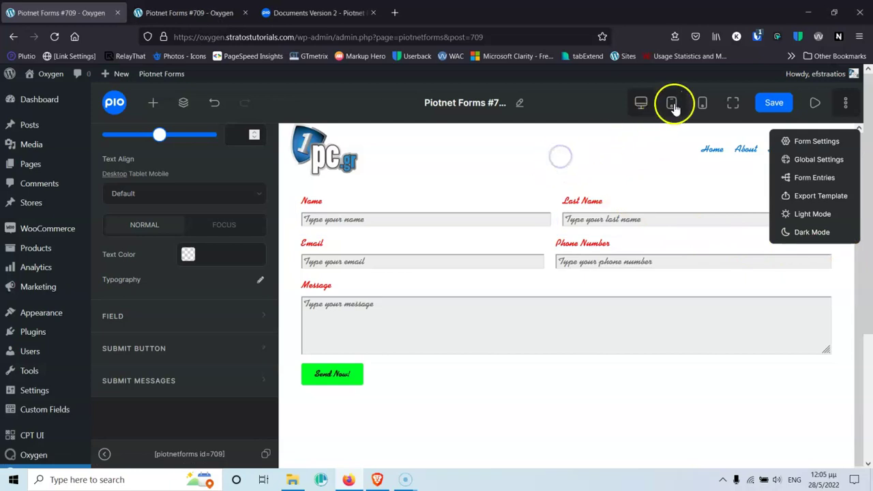
pyautogui.click(703, 103)
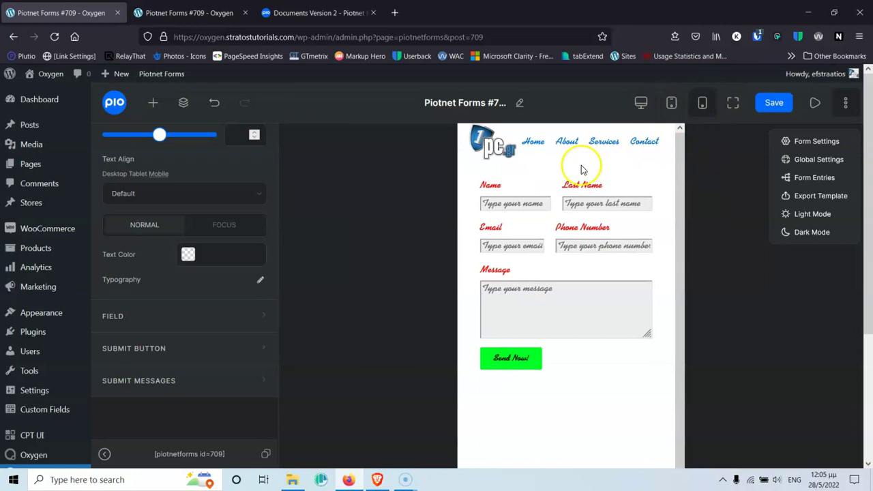
# - Examine the layout settings of the column holding the Name field and the field's own general settings
pyautogui.click(522, 191)
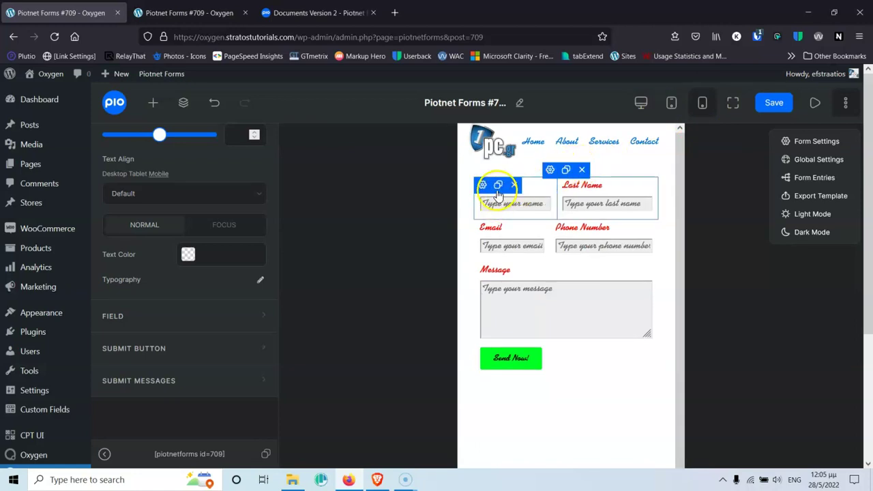
pyautogui.click(483, 186)
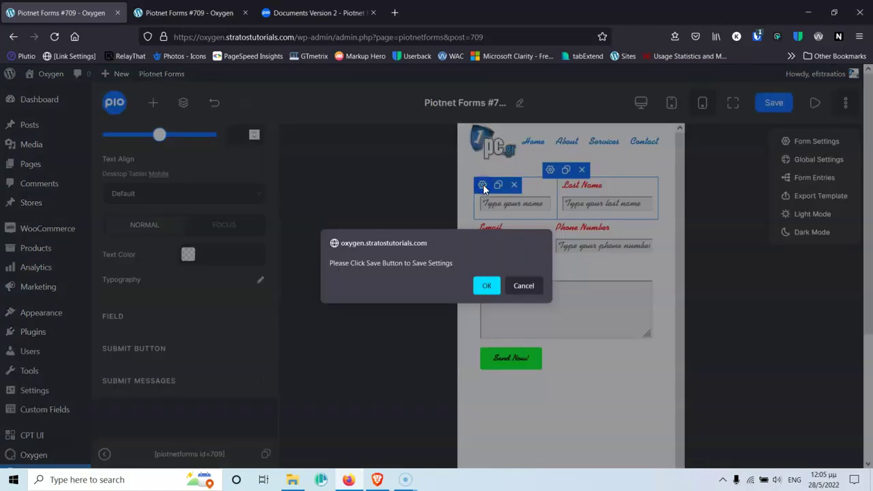
pyautogui.click(533, 287)
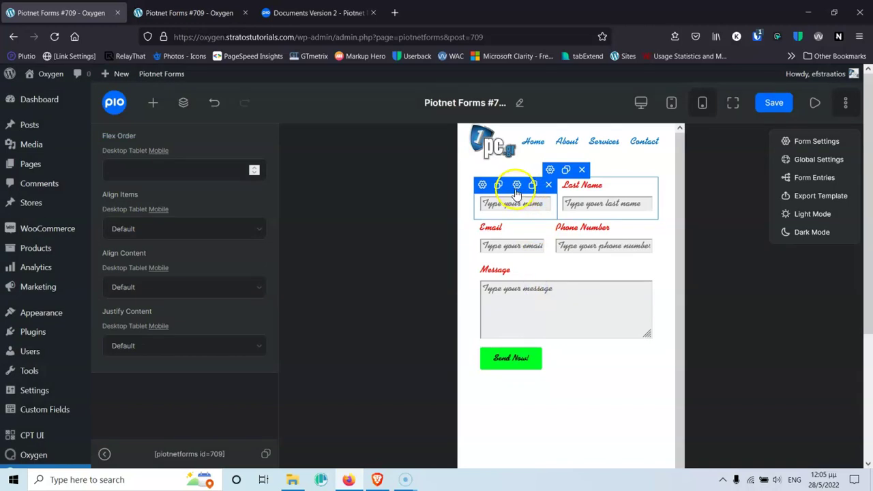
pyautogui.click(516, 186)
pyautogui.scroll(-2, 180, 229)
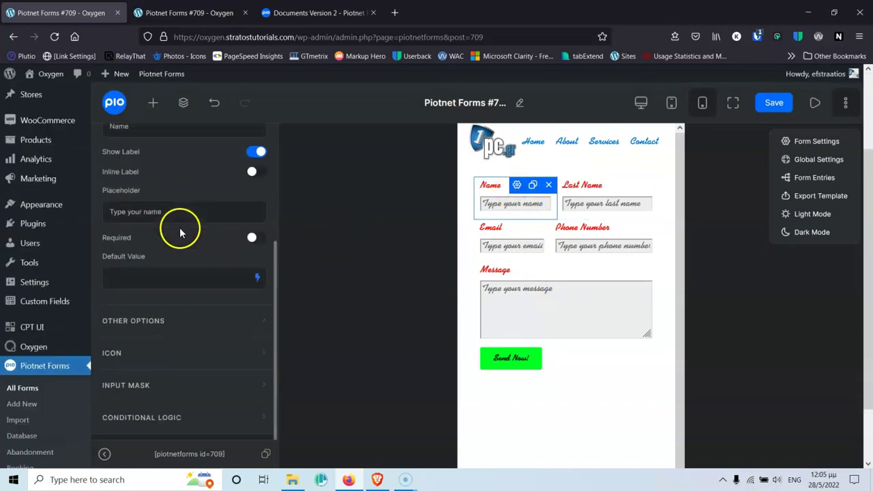
pyautogui.scroll(5, 179, 232)
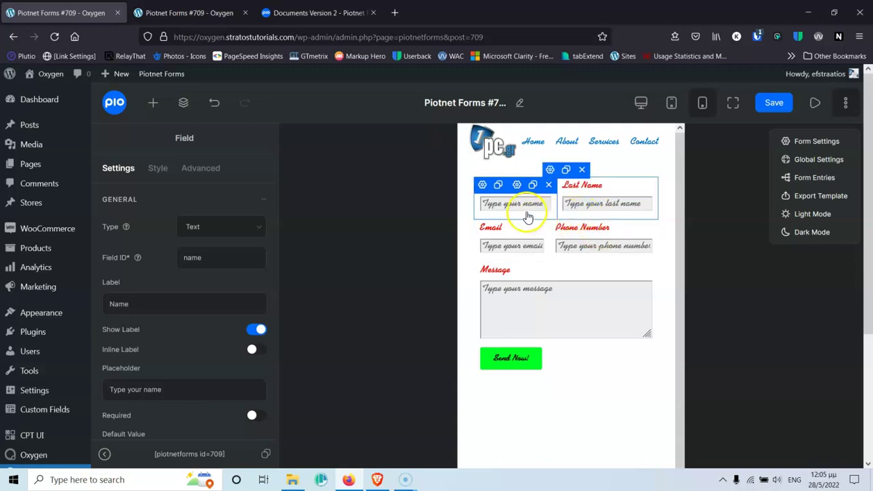
# - Set the mobile width of the column holding the Name field to 100%, and save the form in desktop view
pyautogui.click(482, 185)
pyautogui.click(130, 267)
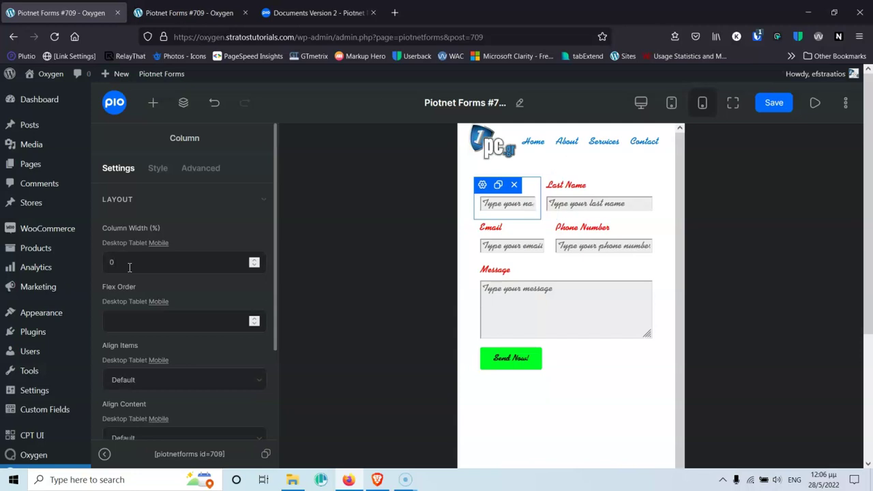
pyautogui.write('100')
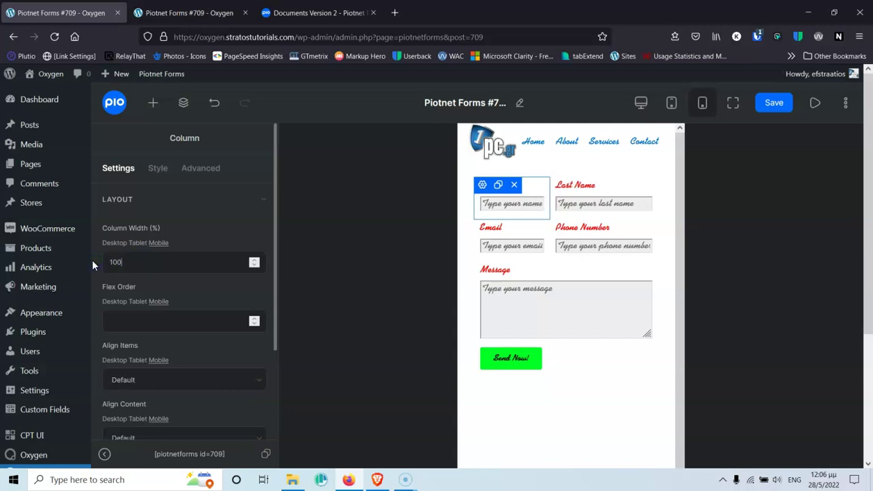
pyautogui.click(121, 262)
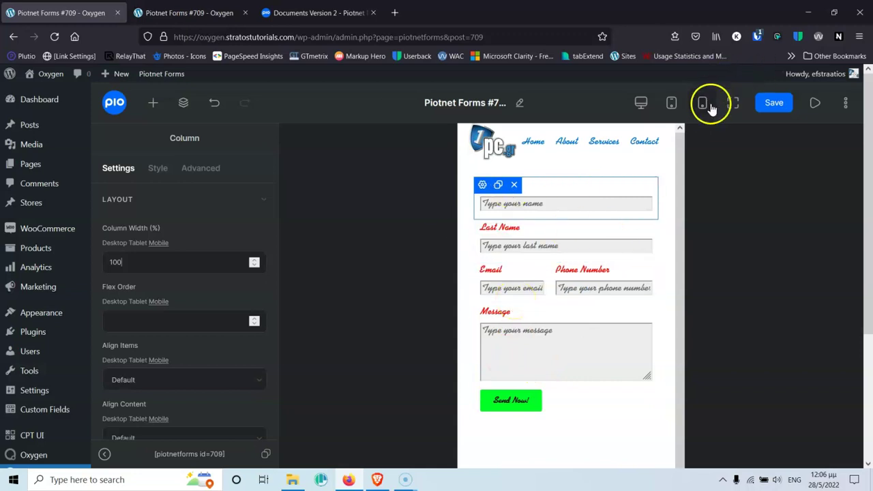
pyautogui.click(647, 105)
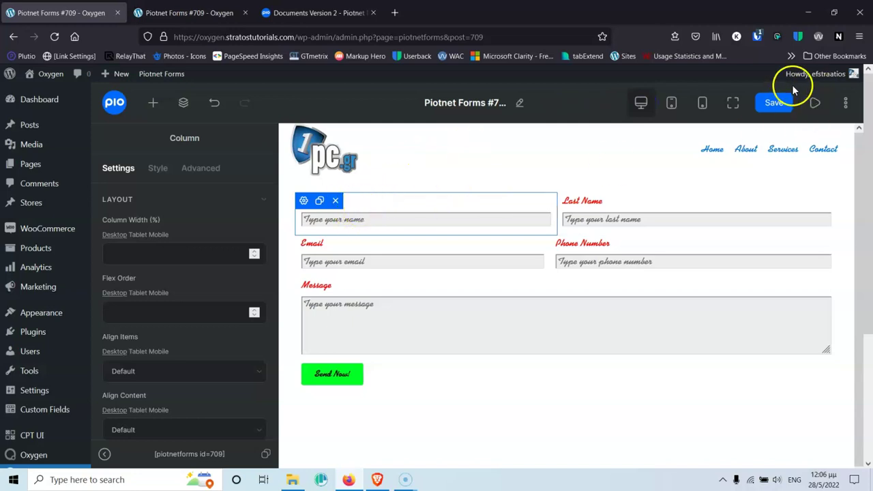
pyautogui.click(774, 104)
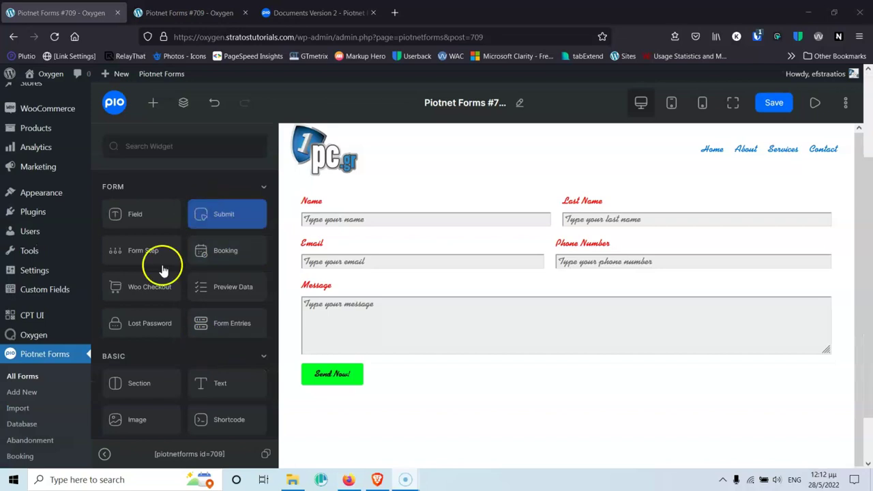
# - Add a Form Step widget below the Send Now! button and review the resulting multi-step layout
pyautogui.moveTo(149, 254); pyautogui.dragTo(358, 403)
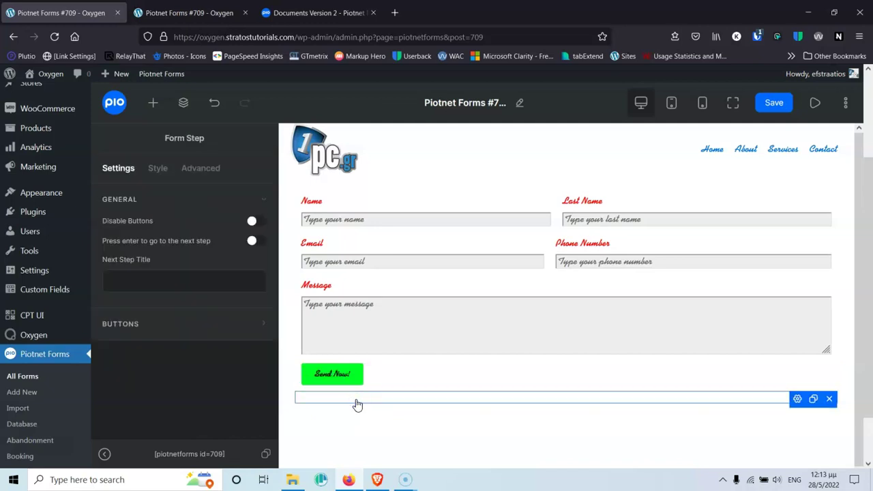
pyautogui.scroll(-2, 412, 346)
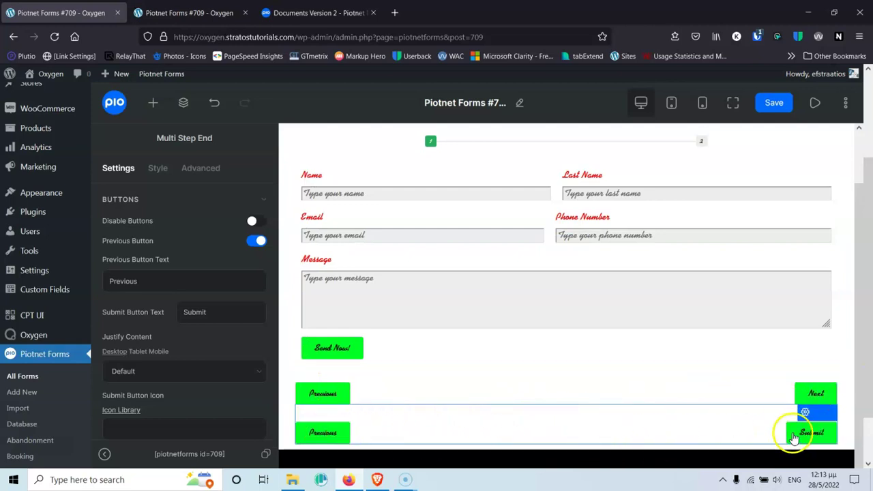
pyautogui.scroll(2, 795, 432)
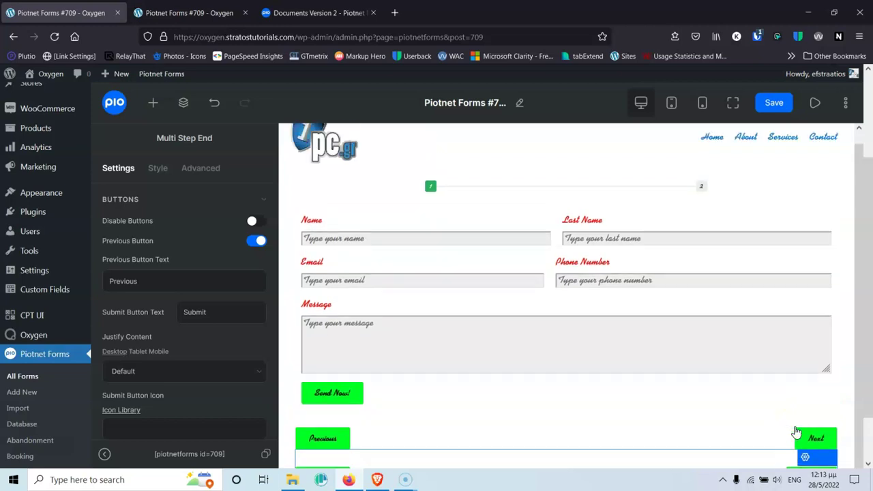
# - Set the first step title of the Multi Step Start element to "Name"
pyautogui.click(515, 208)
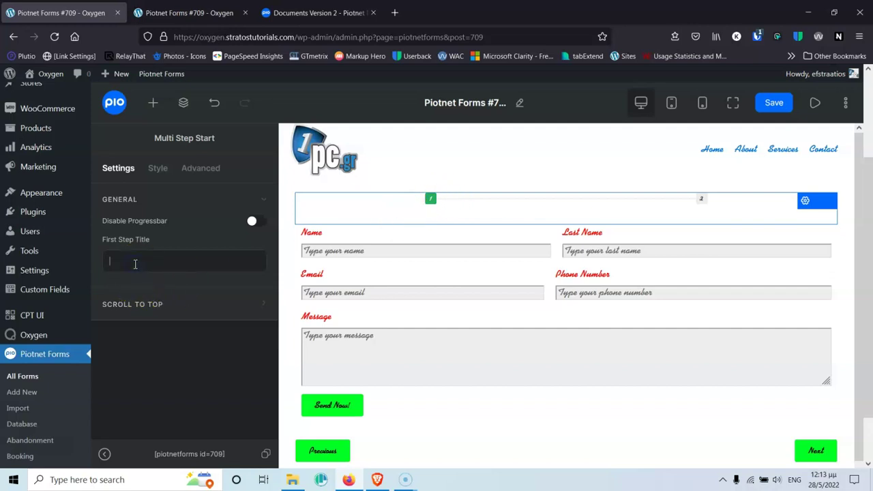
pyautogui.write('ame')
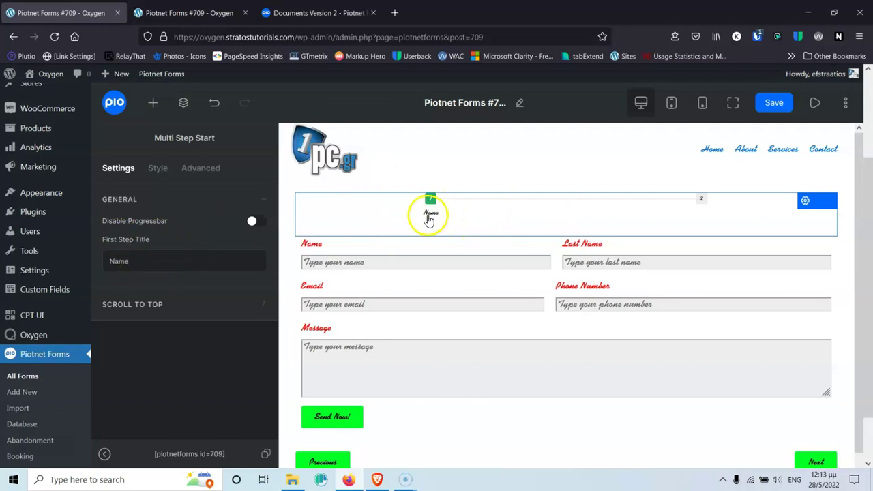
pyautogui.scroll(-1, 436, 222)
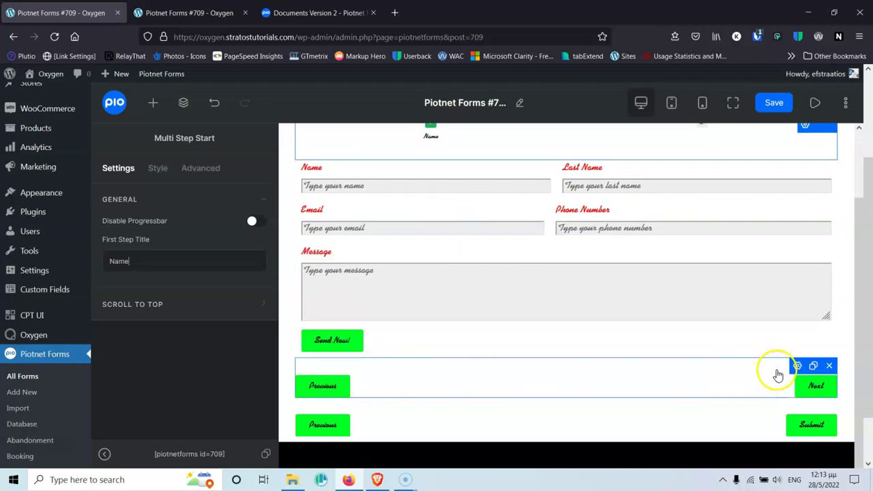
pyautogui.scroll(2, 727, 389)
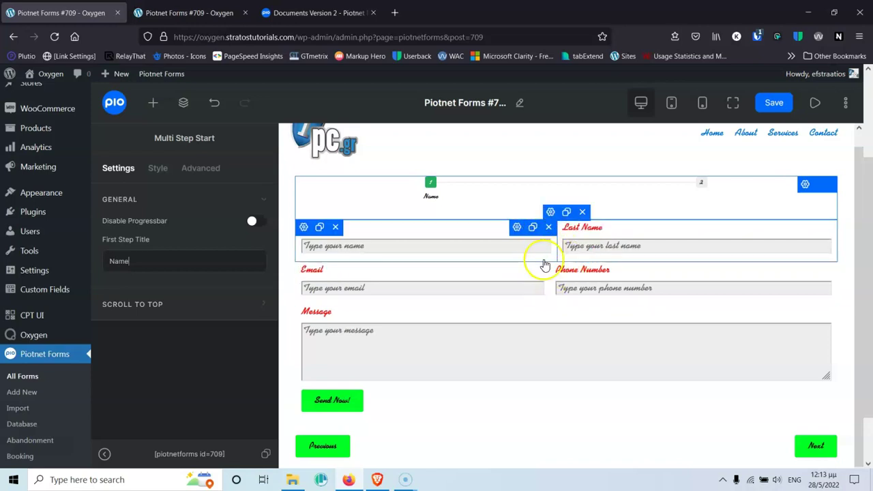
# - Add a Section widget between the Name/Last Name row and the Email/Phone Number row
pyautogui.click(153, 102)
pyautogui.moveTo(138, 385); pyautogui.dragTo(257, 256)
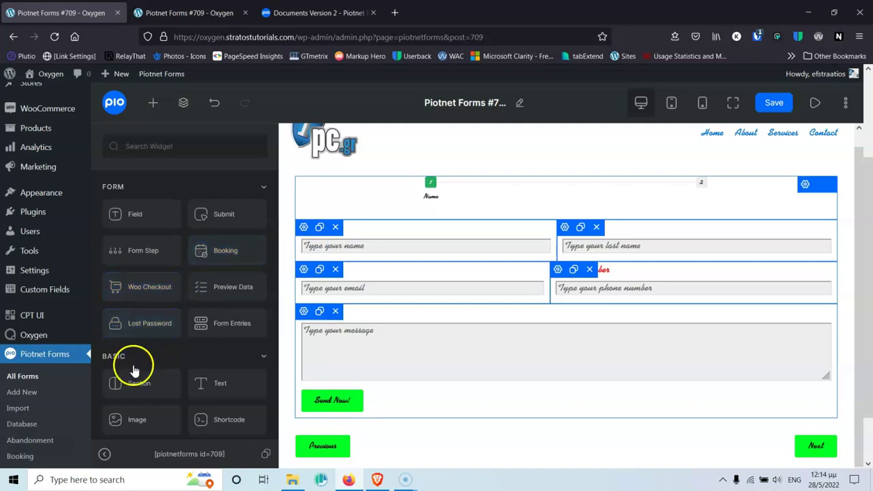
pyautogui.moveTo(128, 394); pyautogui.dragTo(298, 273)
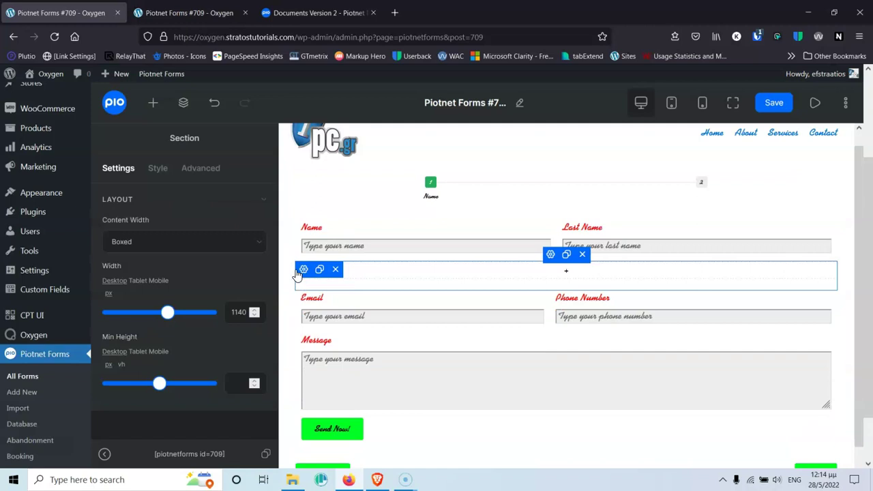
# - Move the Form Step element with the Previous and Next buttons into the empty section above the Email row
pyautogui.scroll(-2, 537, 282)
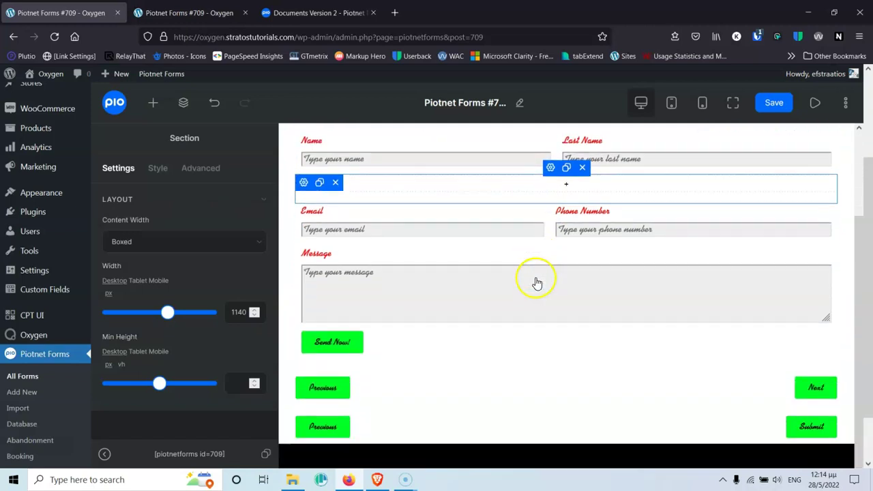
pyautogui.moveTo(796, 369); pyautogui.dragTo(585, 187)
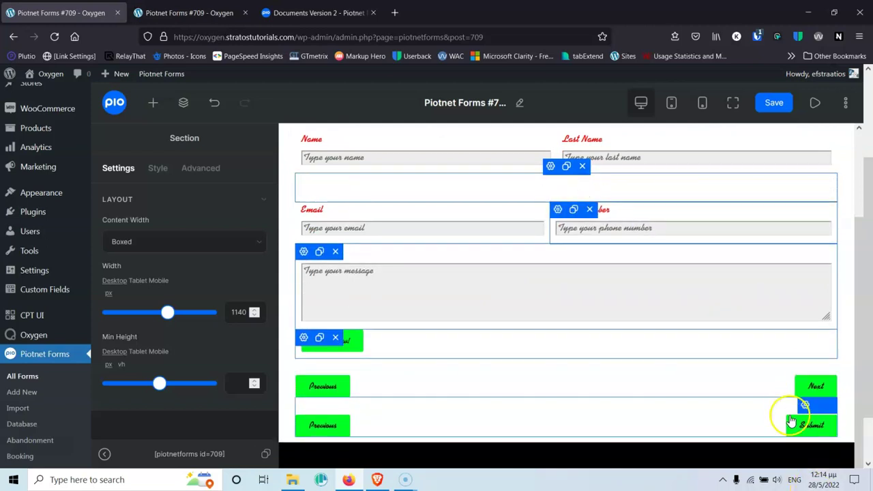
pyautogui.moveTo(800, 369); pyautogui.dragTo(673, 192)
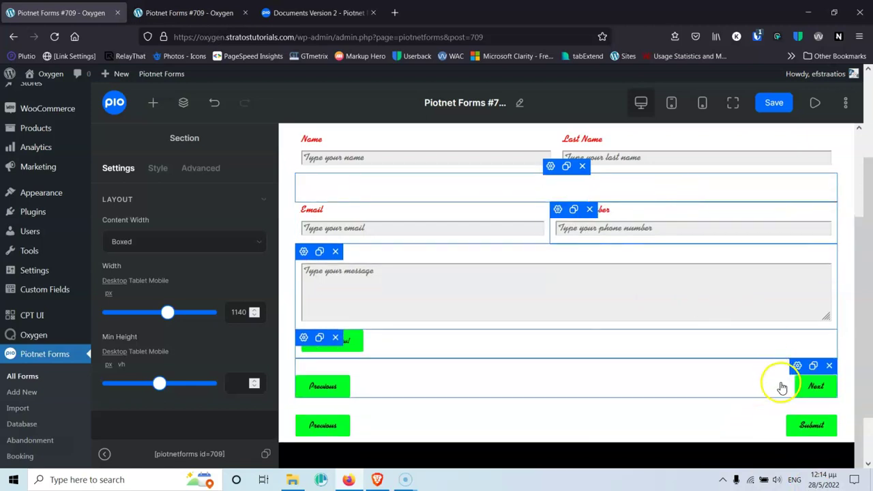
pyautogui.moveTo(783, 387); pyautogui.dragTo(653, 192)
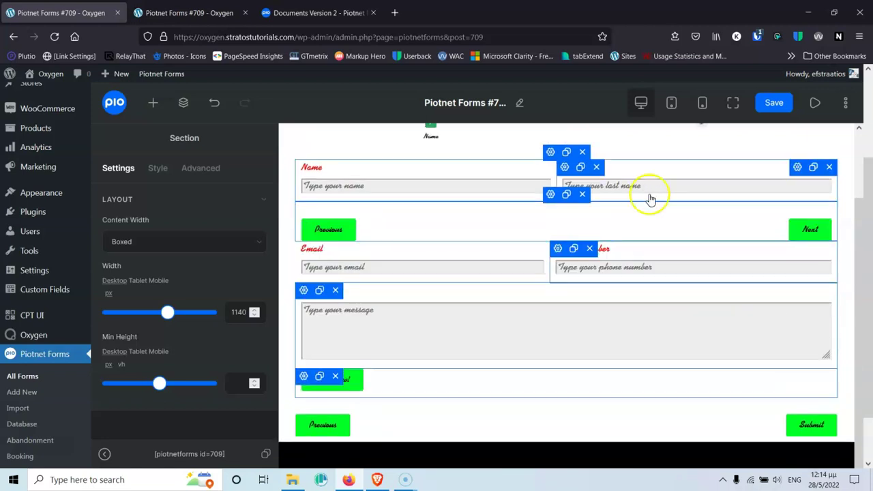
# - Set the Form Step's next step title to "Email" and save the form
pyautogui.scroll(2, 448, 307)
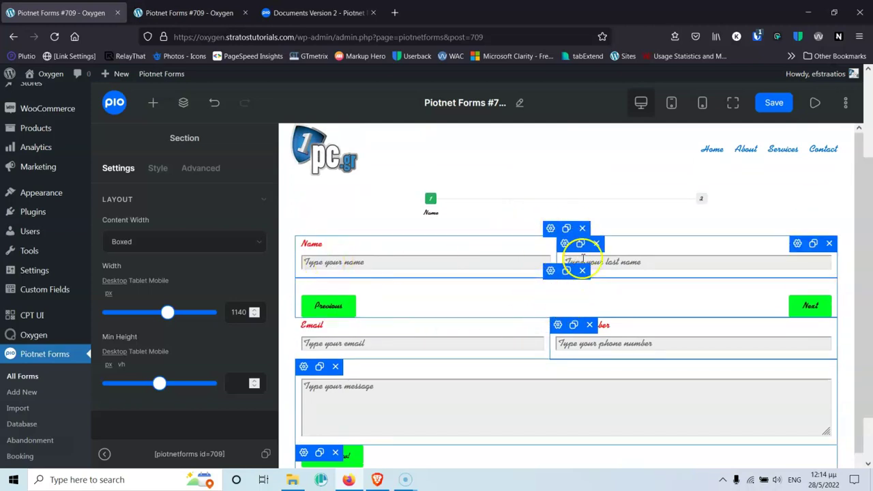
pyautogui.click(574, 298)
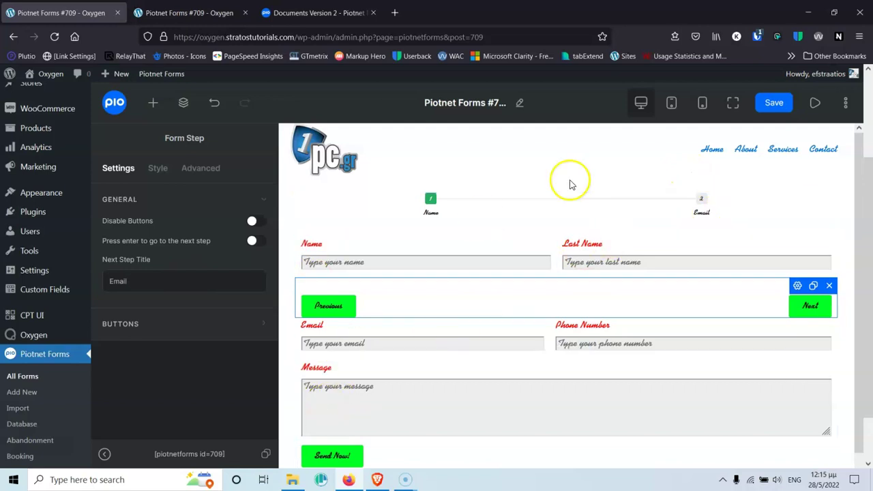
pyautogui.click(772, 103)
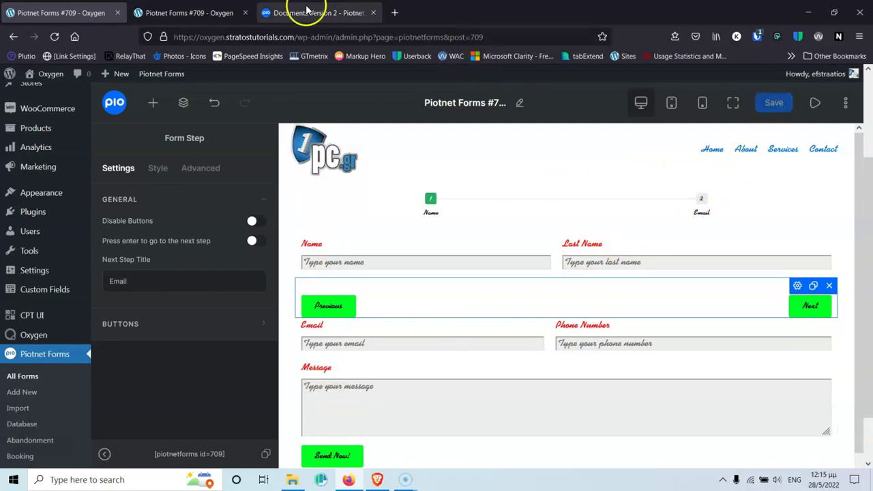
# - Reload the live form page and advance from the Name step to the Email step
pyautogui.click(216, 13)
pyautogui.click(54, 36)
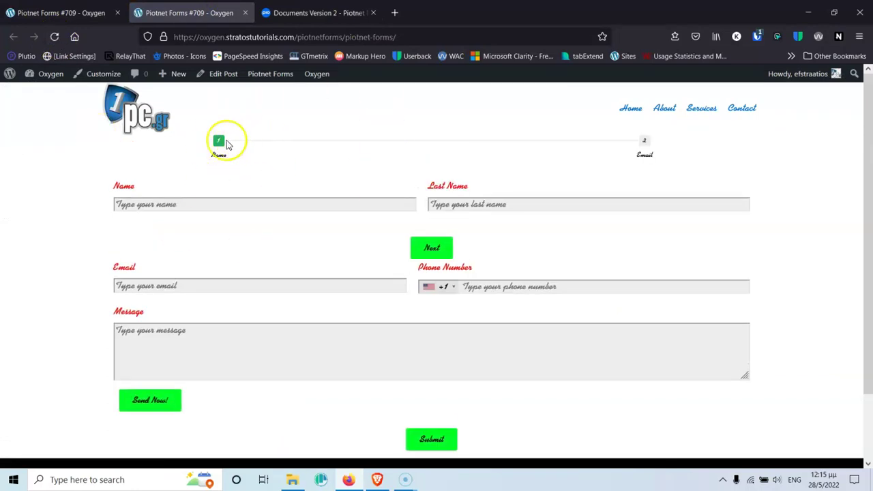
pyautogui.click(431, 248)
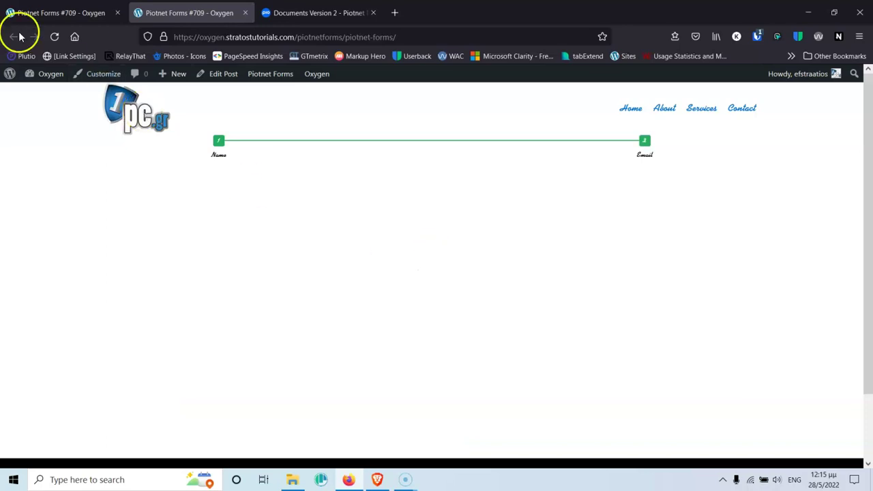
# - Delete the Send Now! button and its leftover empty section below the Message field, and save the form
pyautogui.click(42, 14)
pyautogui.scroll(-1, 477, 266)
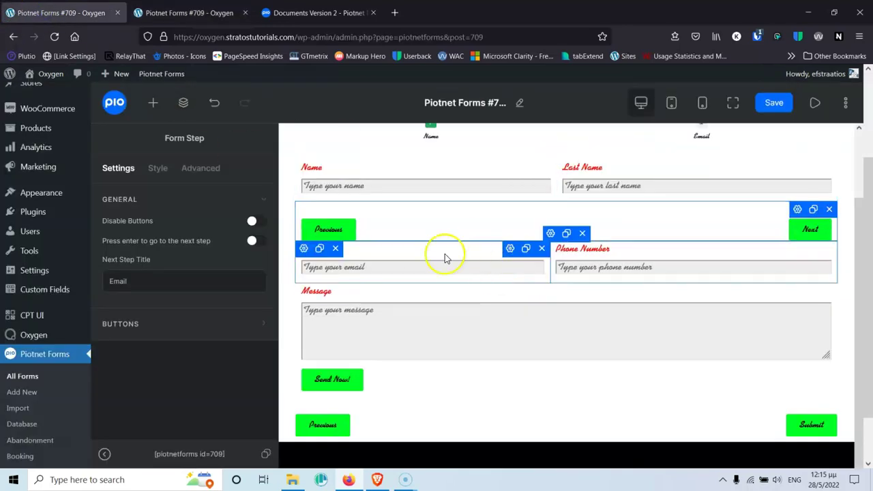
pyautogui.click(428, 424)
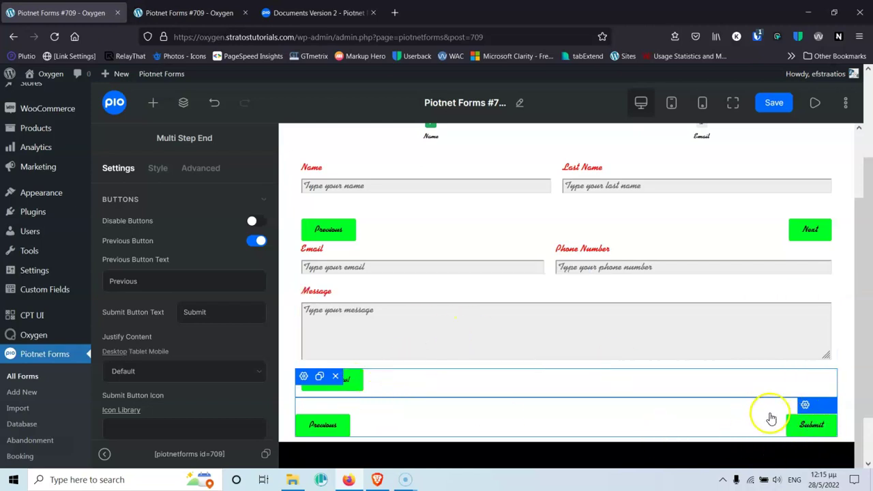
pyautogui.click(744, 387)
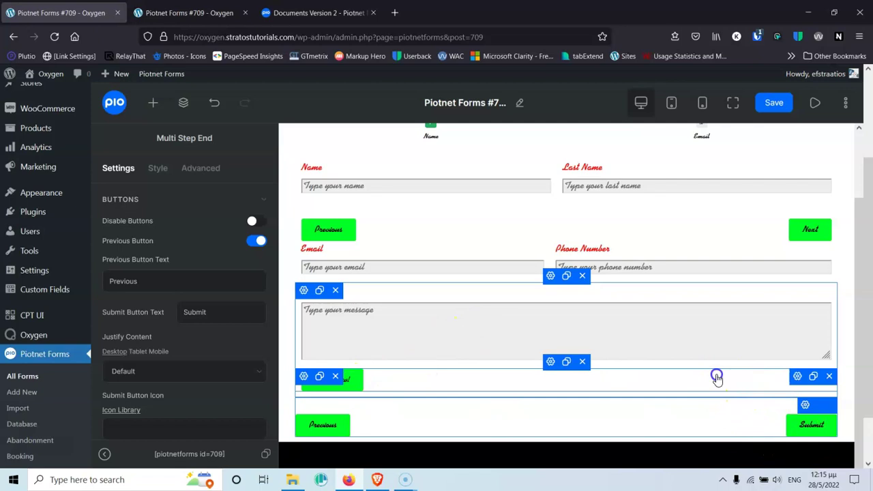
pyautogui.click(830, 377)
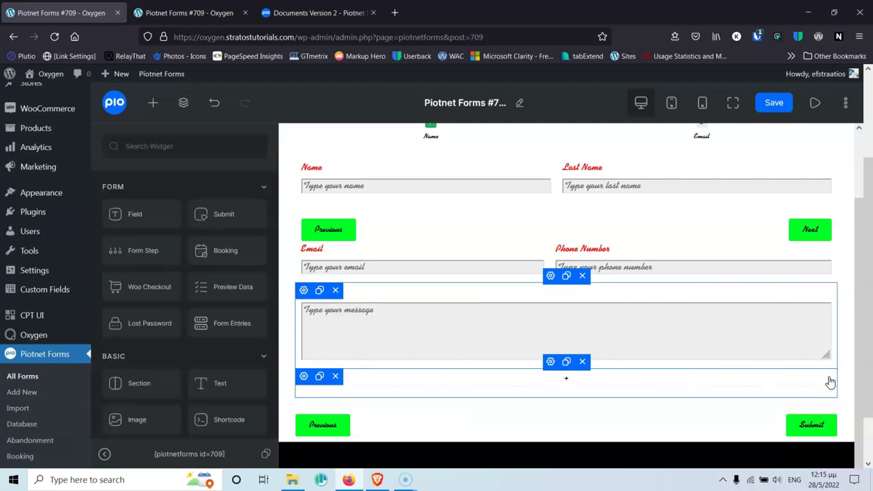
pyautogui.click(582, 362)
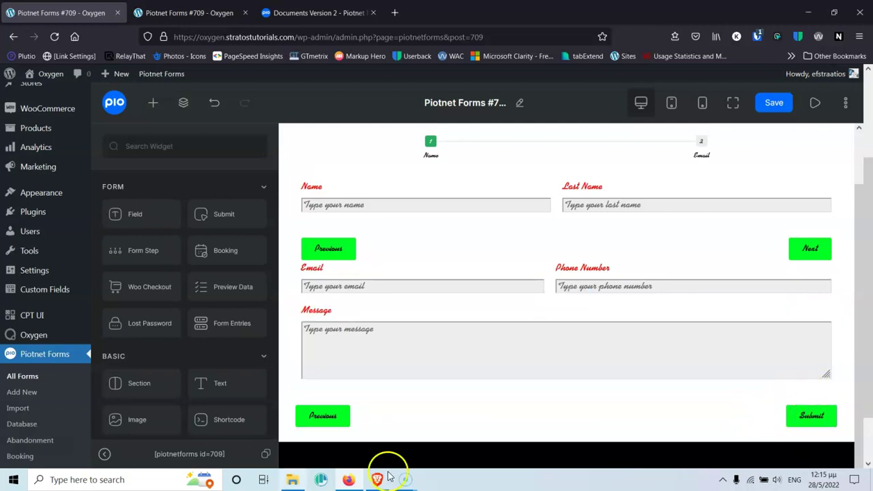
pyautogui.click(775, 108)
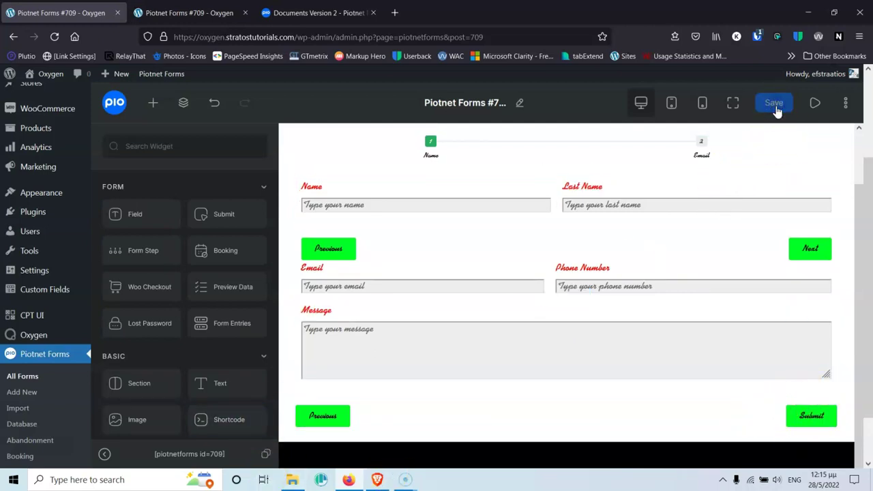
# - Refresh the published form, test its Next button again without the Send Now! button, and return to the form builder
pyautogui.click(184, 12)
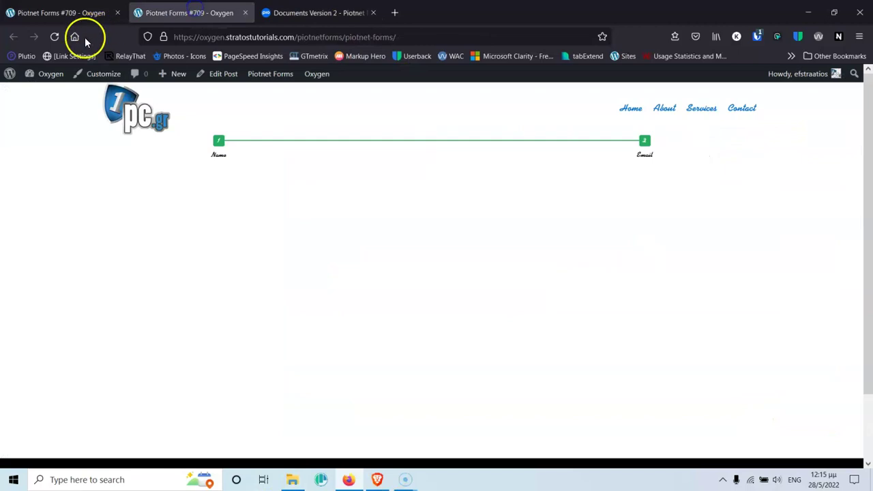
pyautogui.click(55, 37)
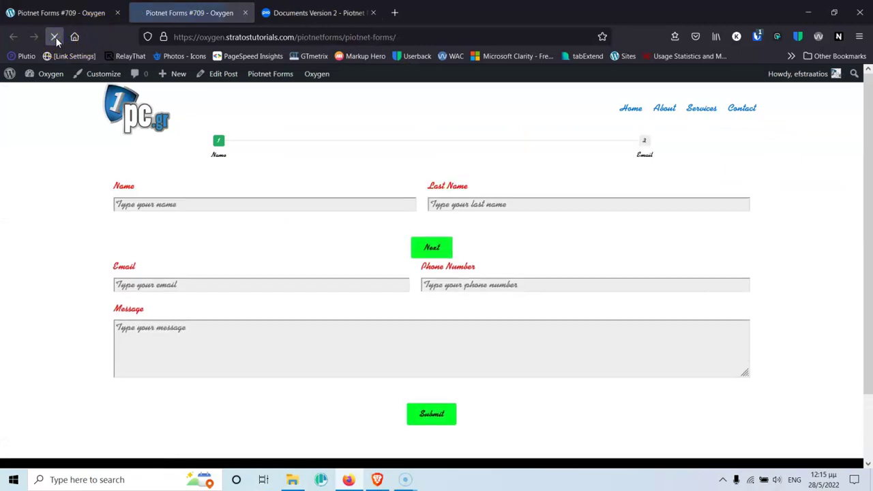
pyautogui.scroll(-1, 485, 321)
pyautogui.scroll(1, 458, 308)
pyautogui.click(431, 247)
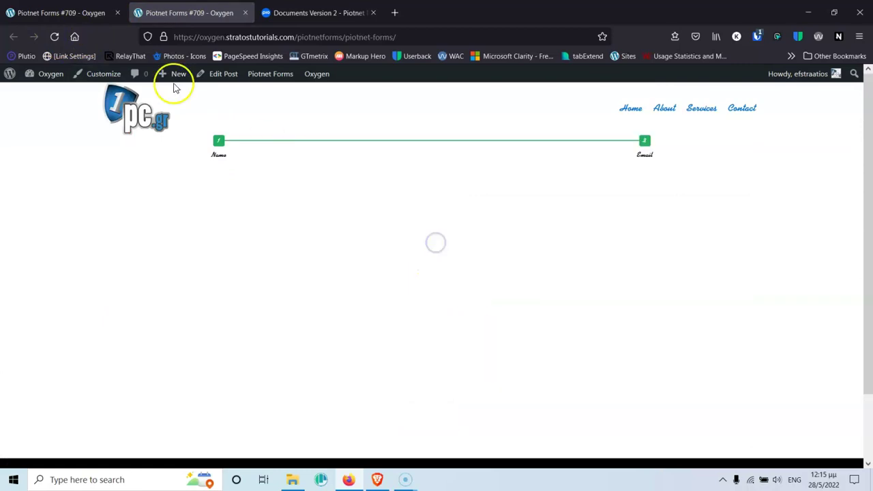
pyautogui.click(61, 12)
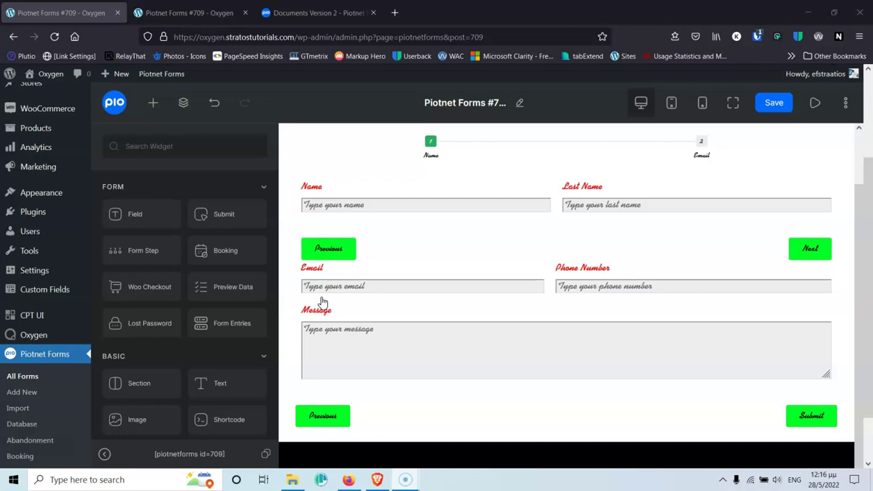
pyautogui.click(469, 267)
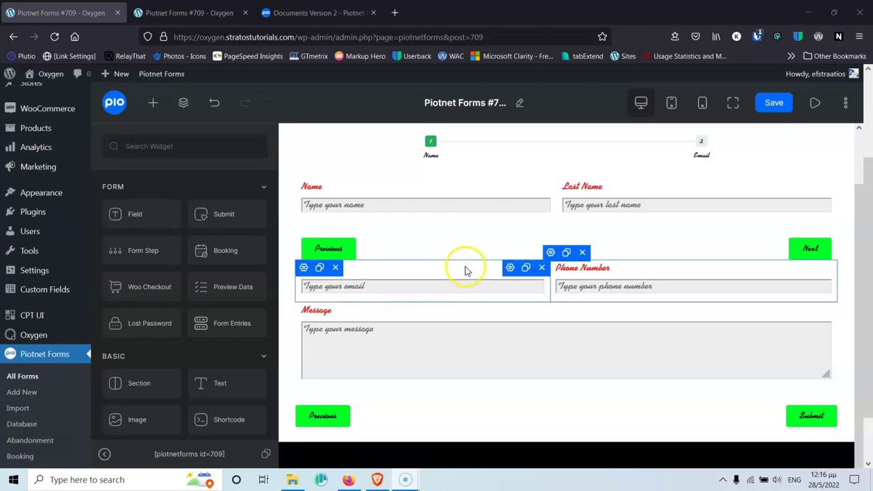
pyautogui.click(470, 246)
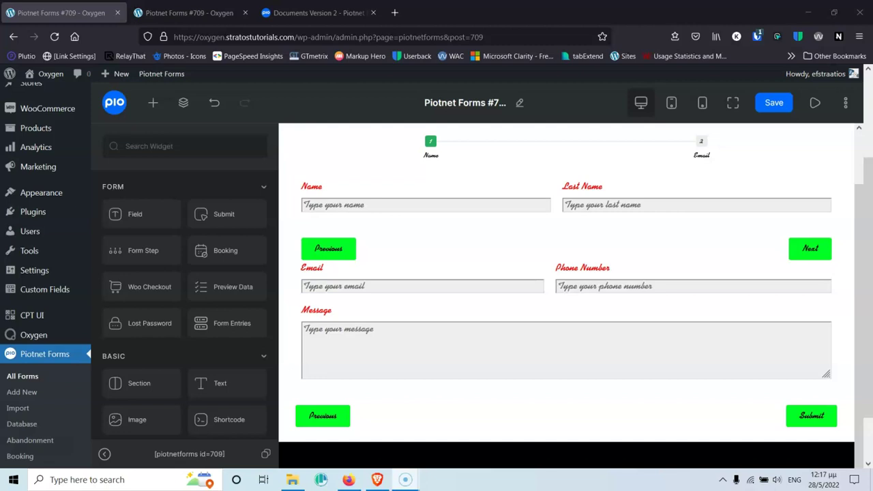
pyautogui.click(28, 440)
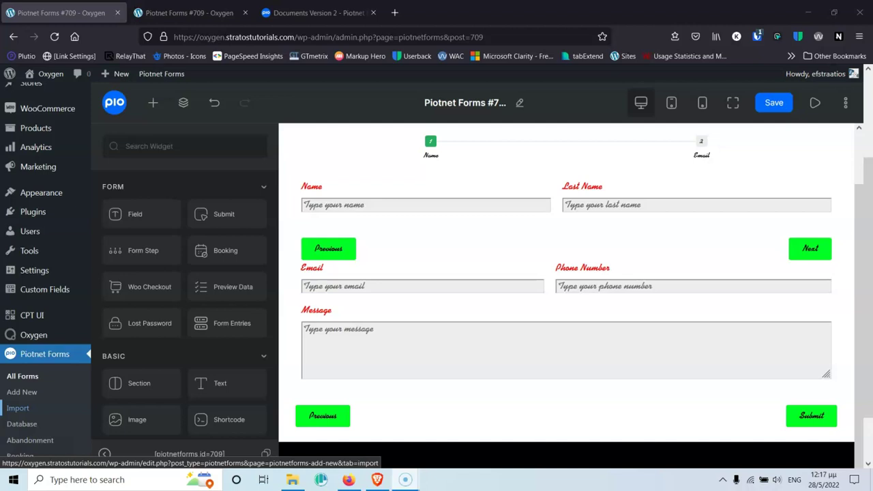
pyautogui.click(25, 412)
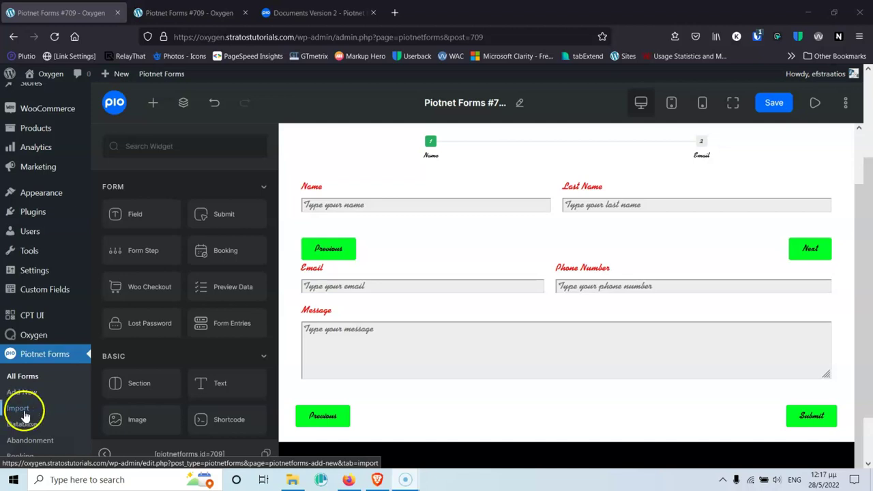